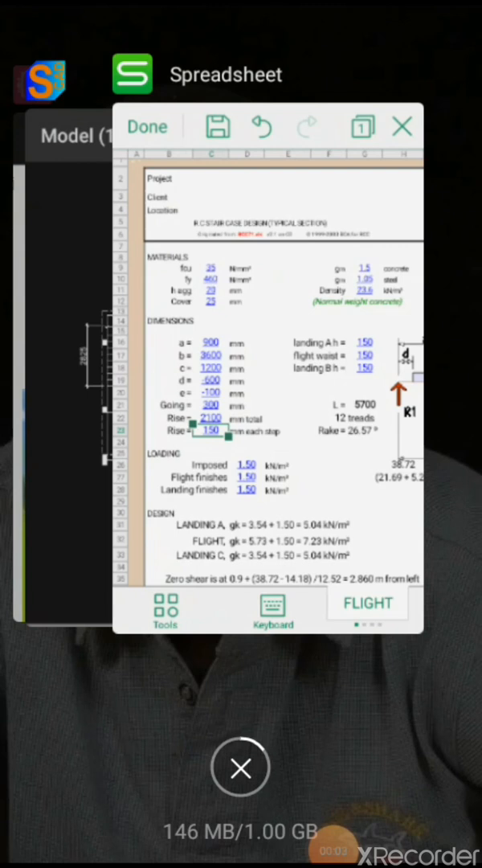
Review the staircase sheet including the 150 mm per-step Rise in C23, then return to the home screen.
left_click(268, 361)
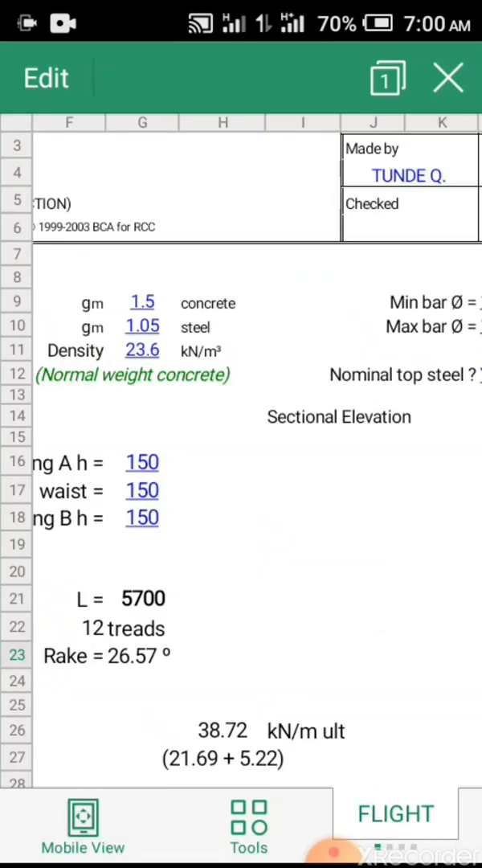
scroll(241, 441, "down", 5)
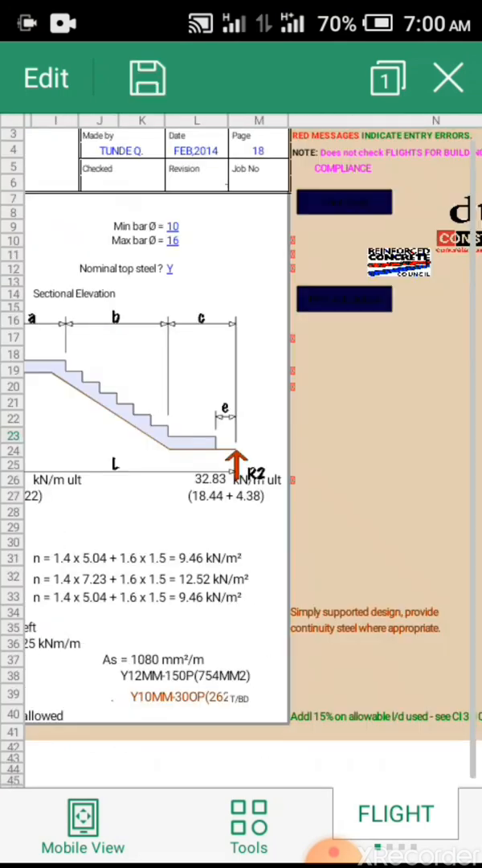
scroll(241, 442, "left", 5)
left_click(131, 417)
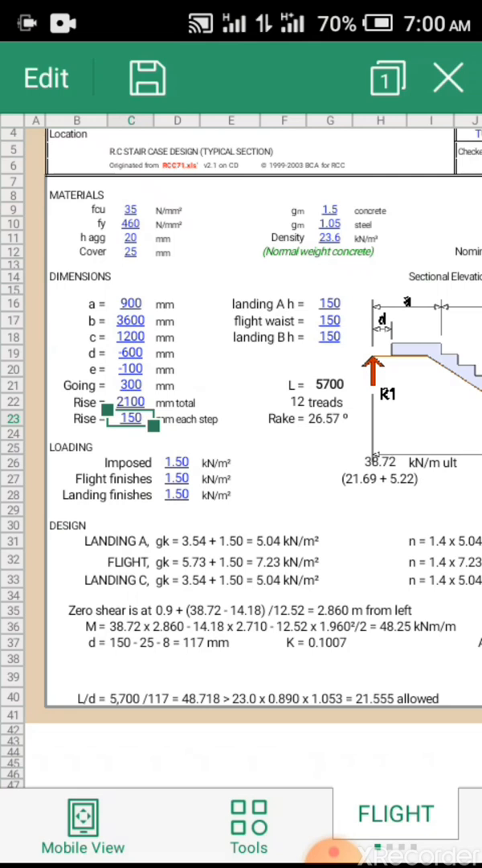
scroll(241, 402, "right", 4)
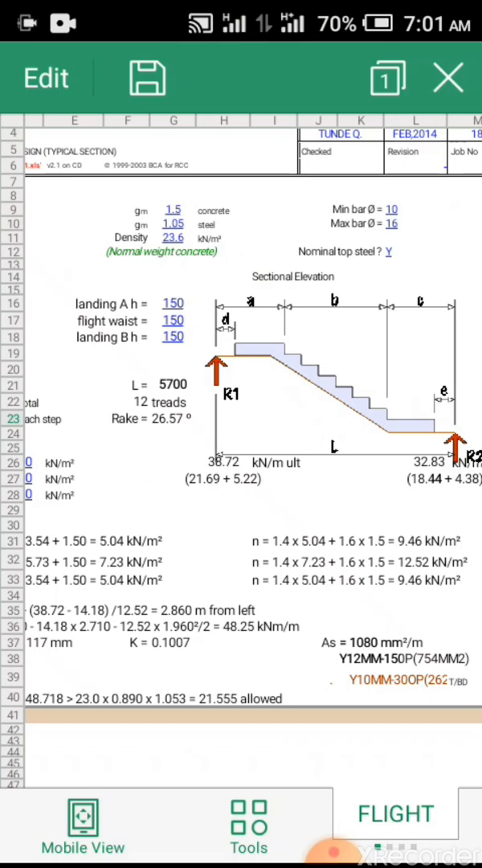
scroll(241, 402, "left", 4)
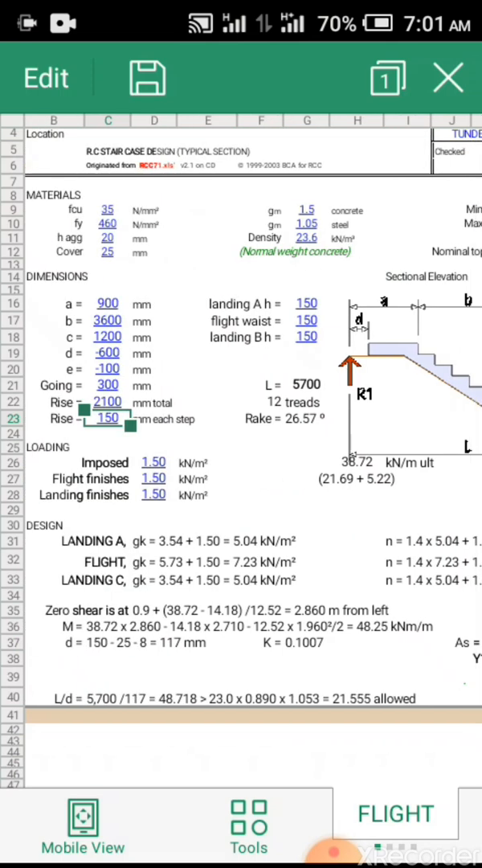
scroll(241, 401, "left", 1)
scroll(241, 402, "up", 2)
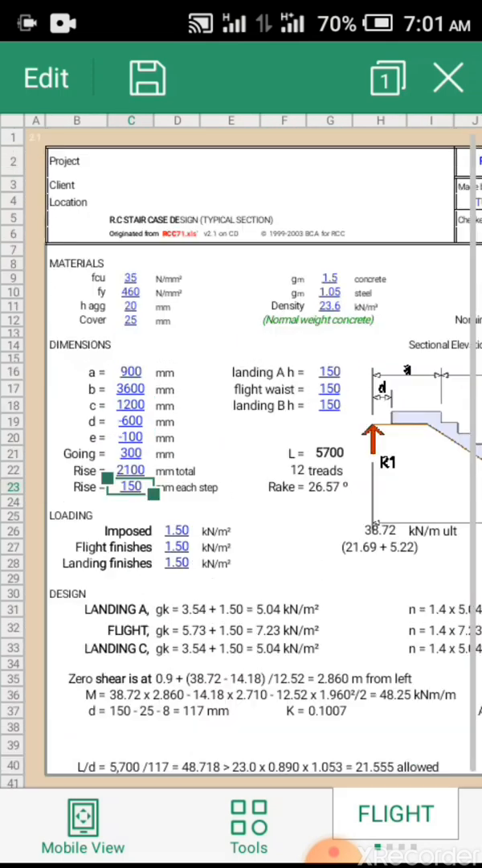
scroll(241, 401, "right", 1)
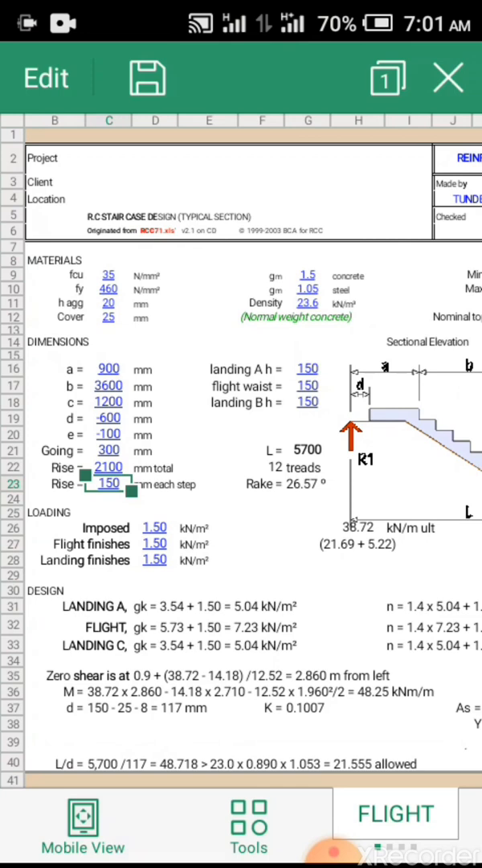
key("Home")
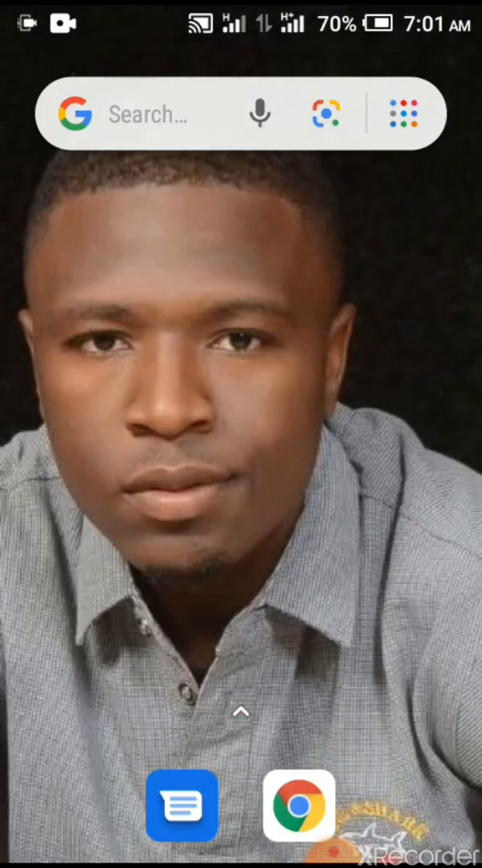
Switch from Recents to the CAD viewer holding the shop.dwg stair plan.
key("alt+Tab")
left_click_drag(161, 402, 362, 401)
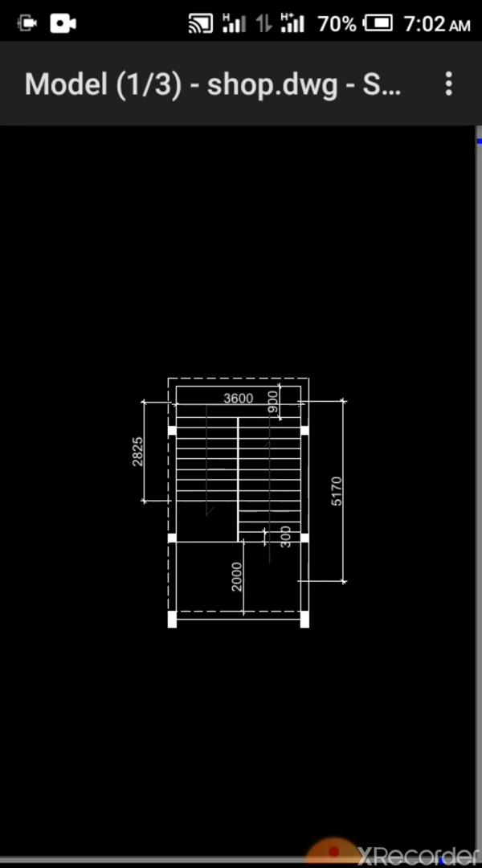
Pan around the stair plan, zoom out via the zoom menu, then dismiss the menu unchanged.
left_click_drag(241, 498, 206, 473)
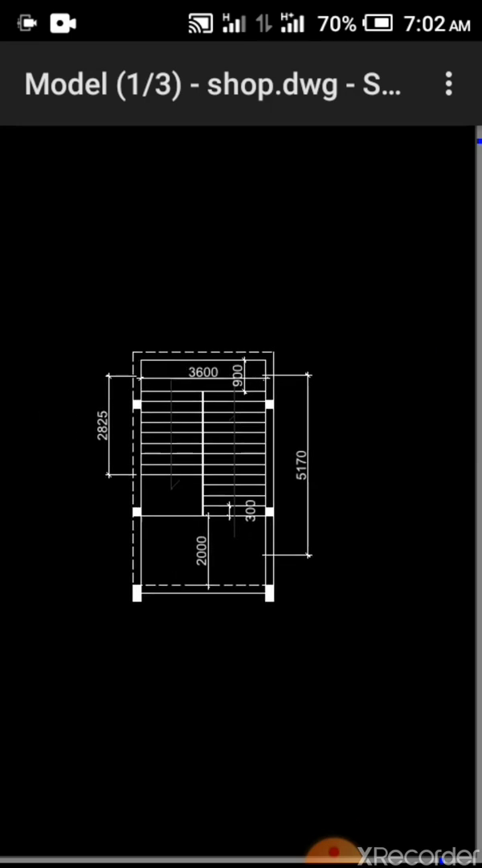
scroll(203, 474, "up", 3)
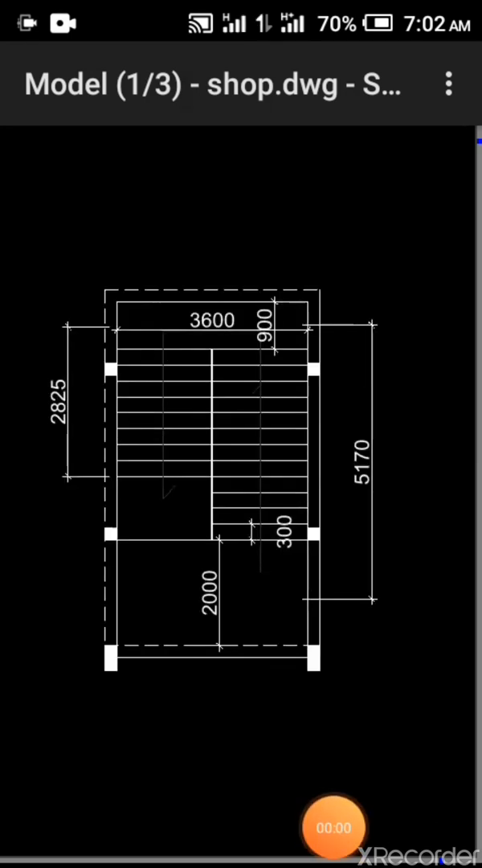
mouse_move(213, 442)
left_mouse_down()
mouse_move(306, 430)
mouse_move(283, 442)
left_mouse_up()
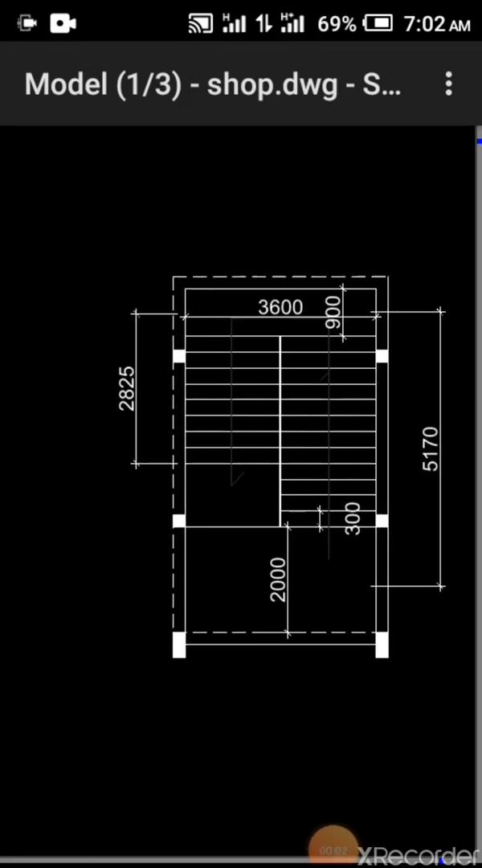
scroll(281, 450, "down", 4)
scroll(253, 482, "up", 1)
scroll(253, 498, "up", 5)
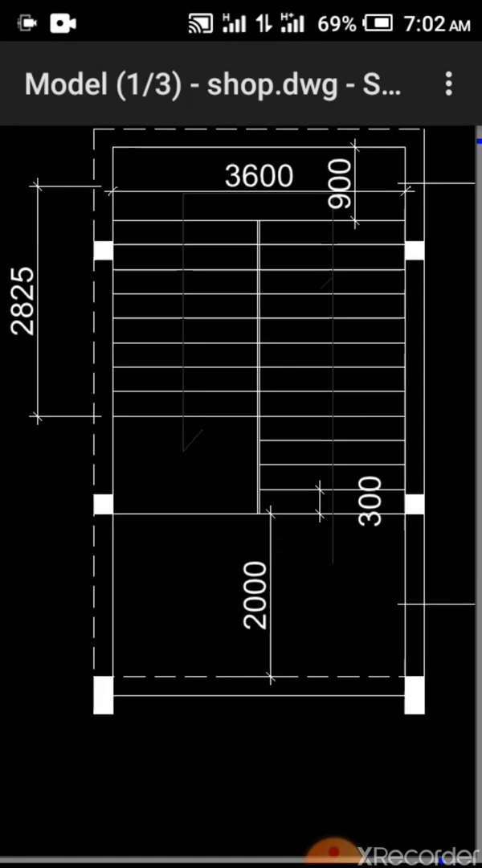
left_click_drag(241, 450, 209, 466)
right_click(201, 402)
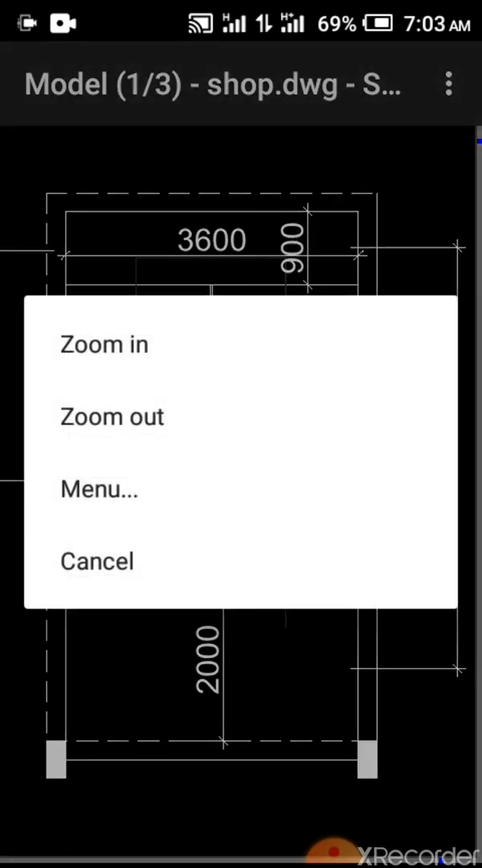
left_click(113, 414)
right_click(201, 450)
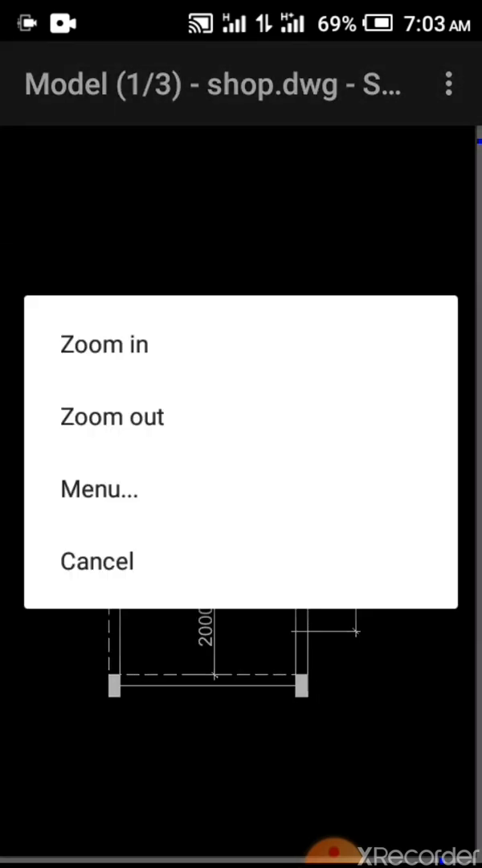
left_click(97, 561)
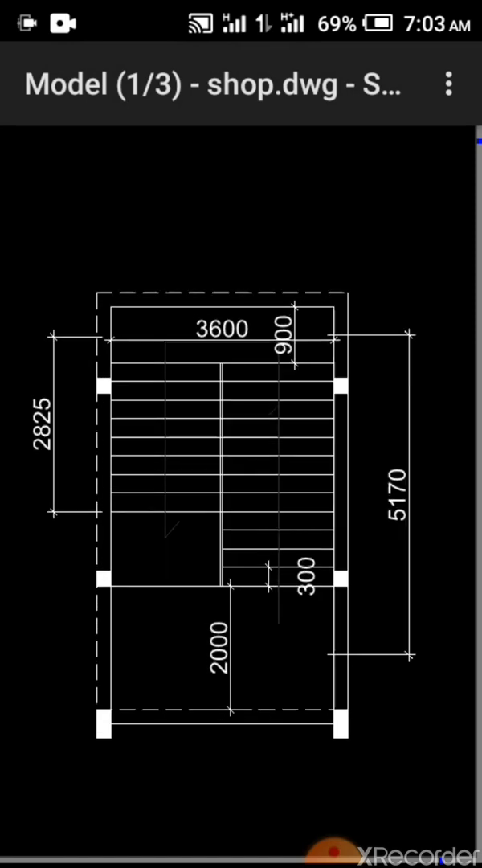
scroll(208, 482, "up", 3)
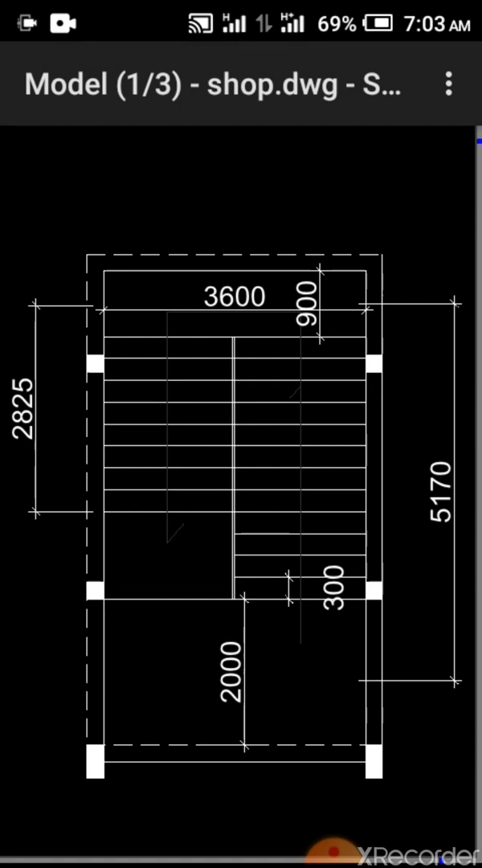
Pan to the 2000 landing and 2825 left-side dimensions, then return to the home screen.
left_click_drag(241, 482, 219, 378)
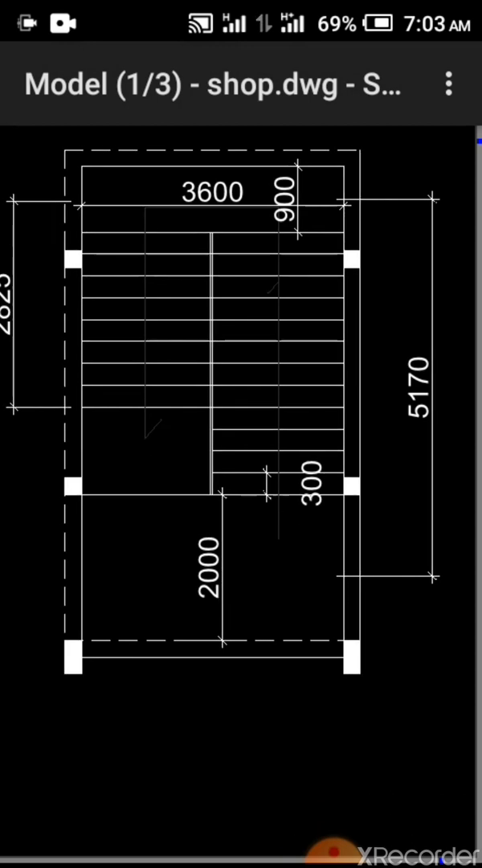
mouse_move(241, 442)
left_mouse_down()
mouse_move(251, 474)
mouse_move(269, 482)
left_mouse_up()
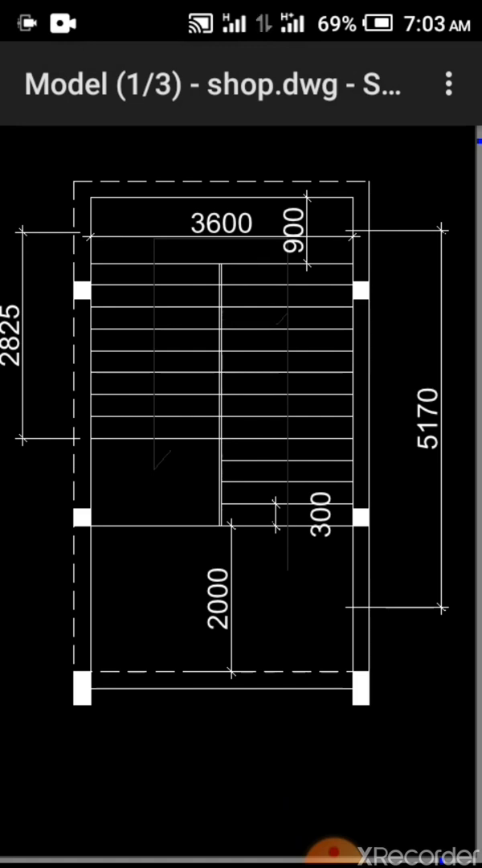
left_click_drag(241, 401, 261, 401)
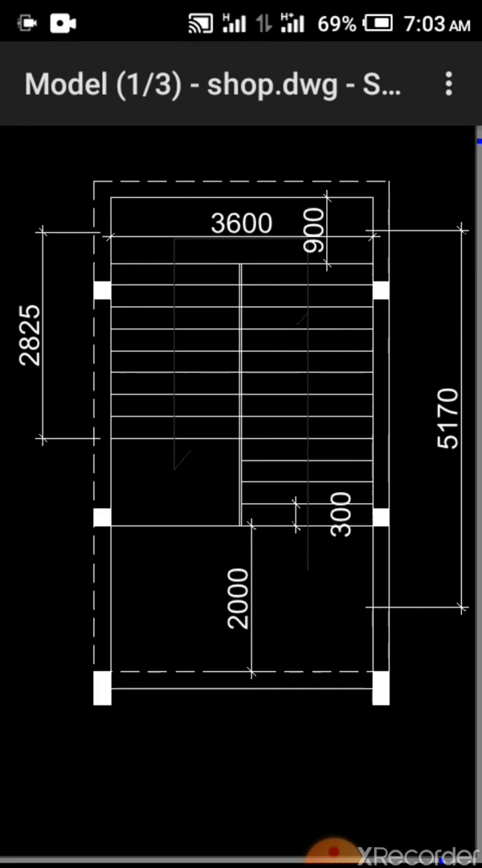
scroll(241, 402, "up", 5)
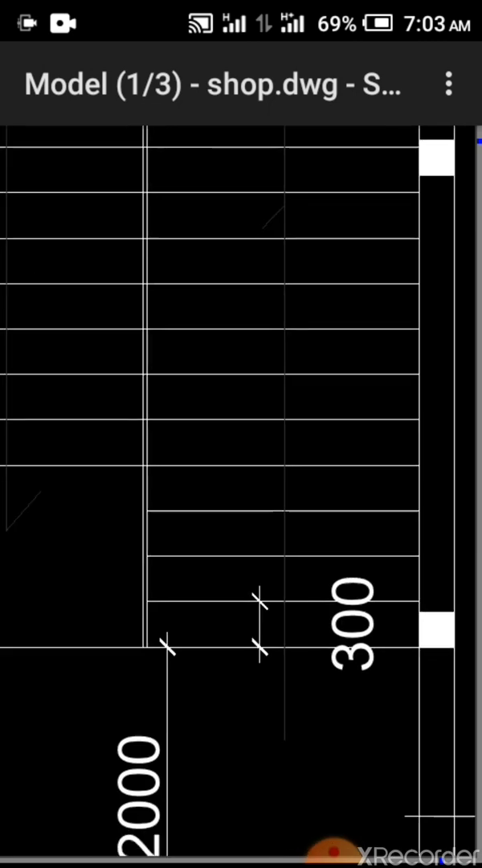
left_click_drag(241, 643, 229, 442)
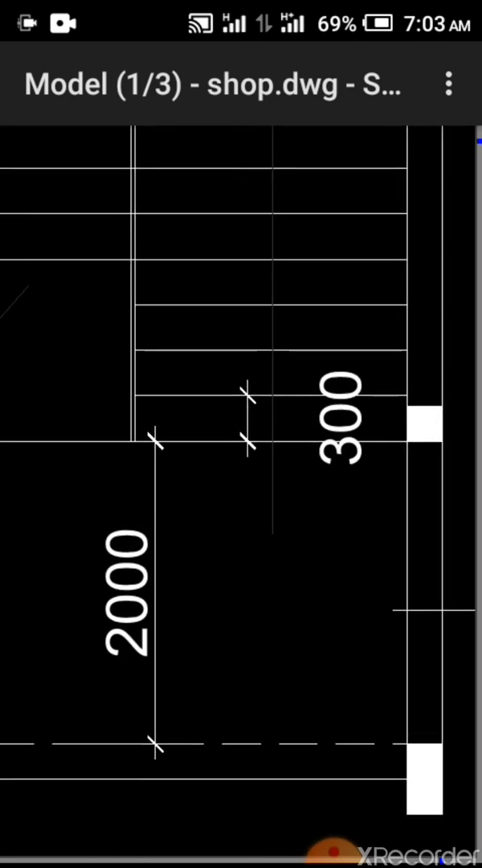
scroll(241, 401, "down", 5)
scroll(241, 402, "up", 5)
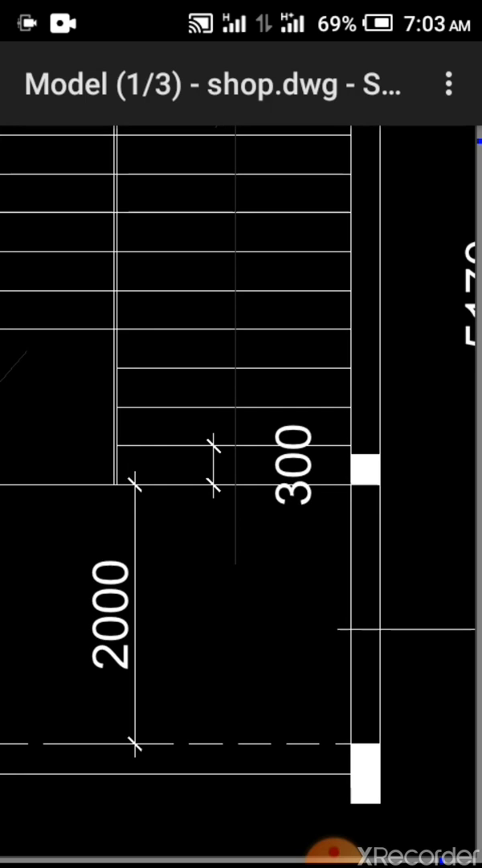
scroll(241, 402, "down", 5)
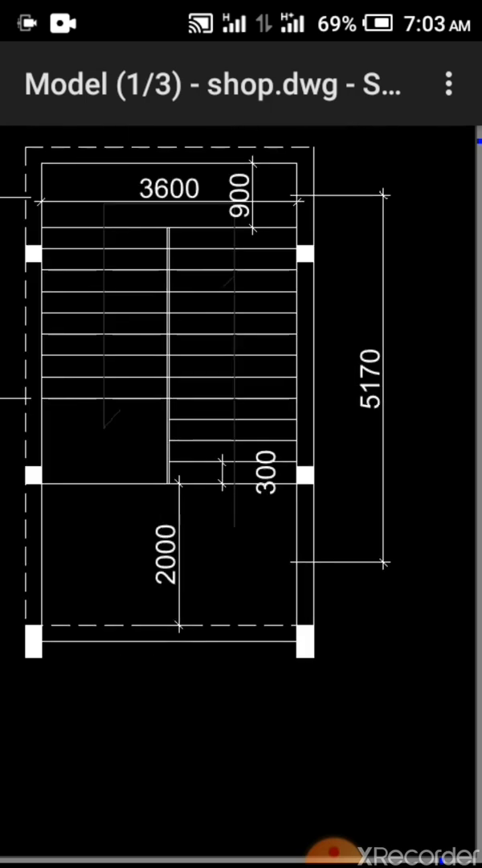
left_click_drag(241, 322, 241, 486)
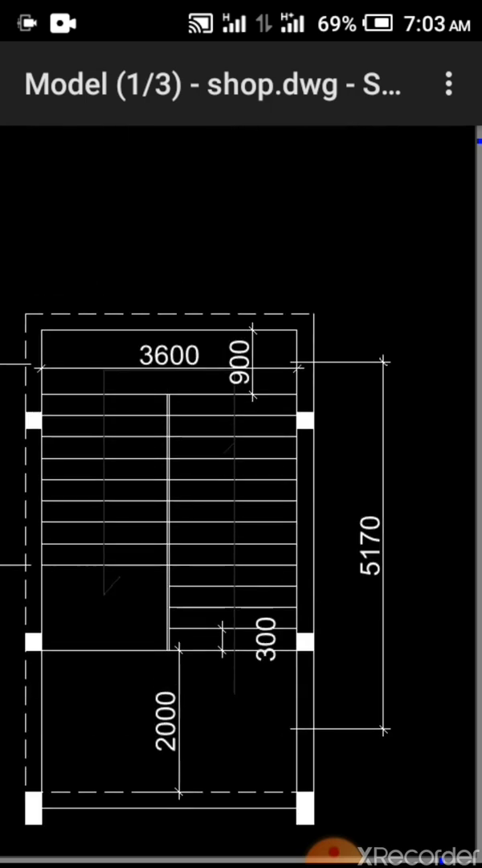
left_click_drag(201, 482, 276, 483)
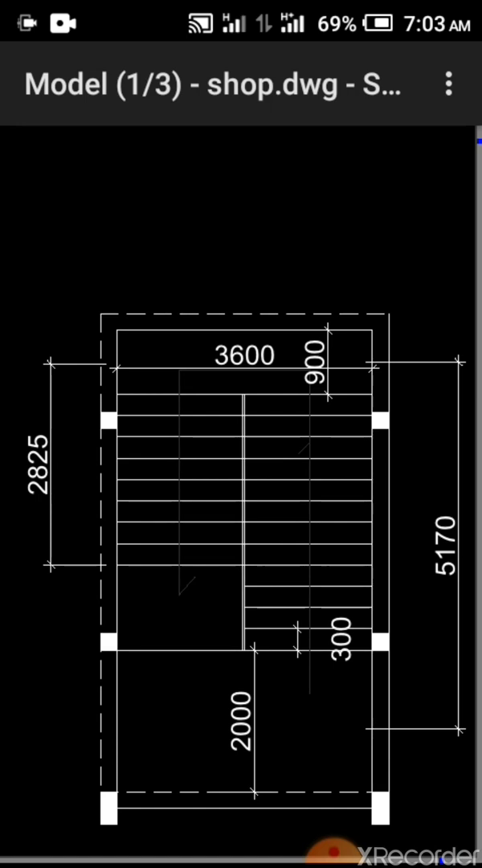
left_click_drag(241, 522, 228, 401)
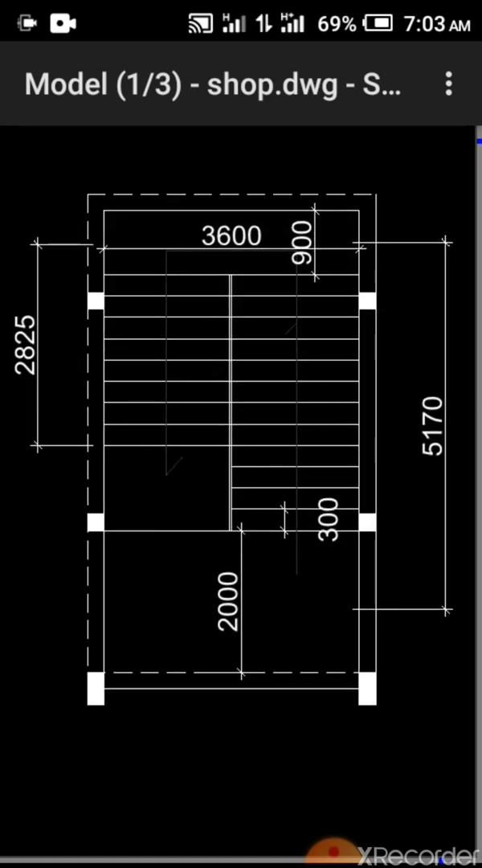
key("Home")
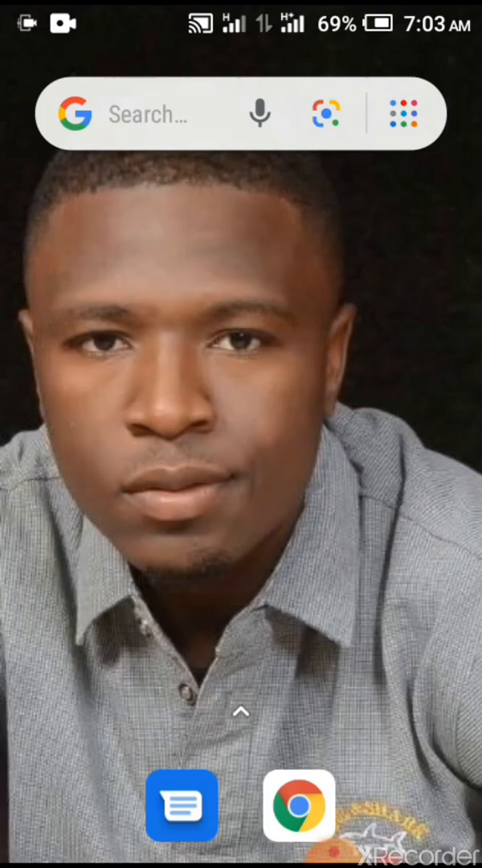
Switch back to the Spreadsheet app from Recents and reopen the staircase design sheet.
mouse_move(241, 643)
left_mouse_down()
mouse_move(241, 241)
mouse_move(241, 642)
left_mouse_up()
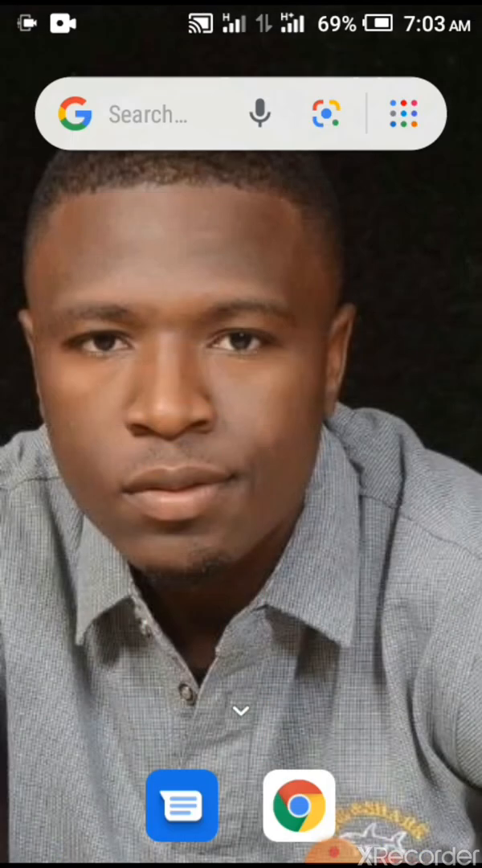
key("alt+Tab")
left_click_drag(121, 402, 361, 401)
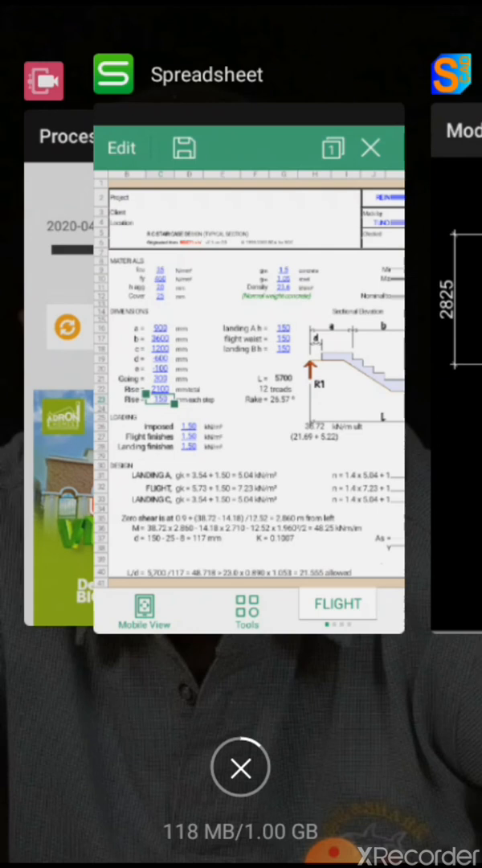
left_click(249, 377)
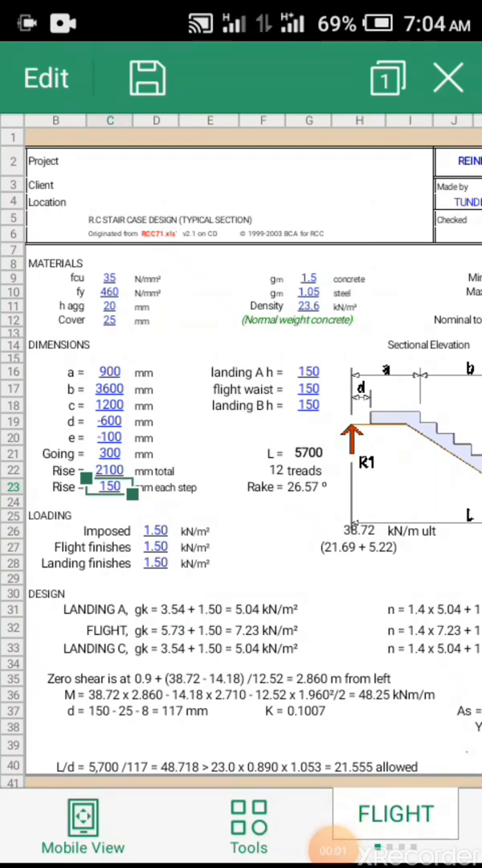
scroll(242, 434, "up", 2)
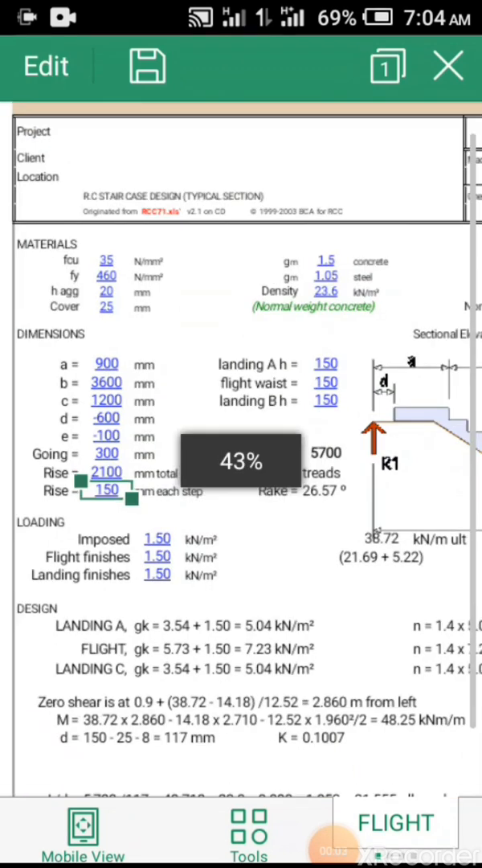
scroll(242, 434, "down", 3)
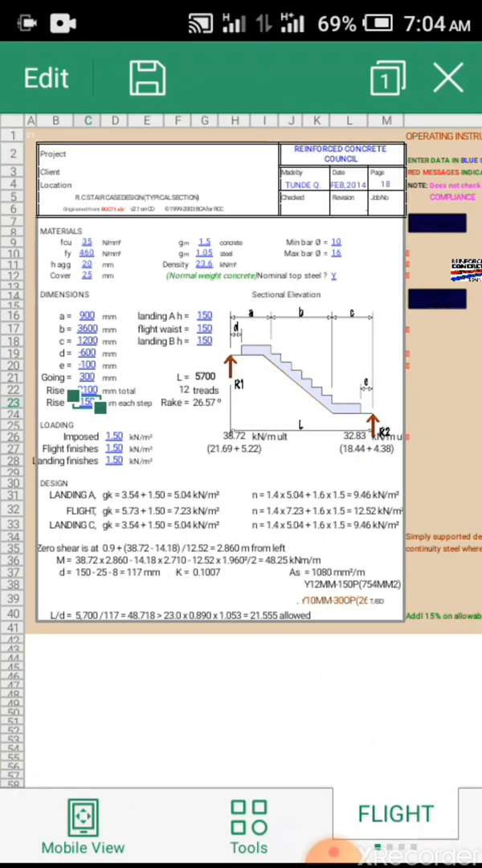
scroll(241, 434, "up", 3)
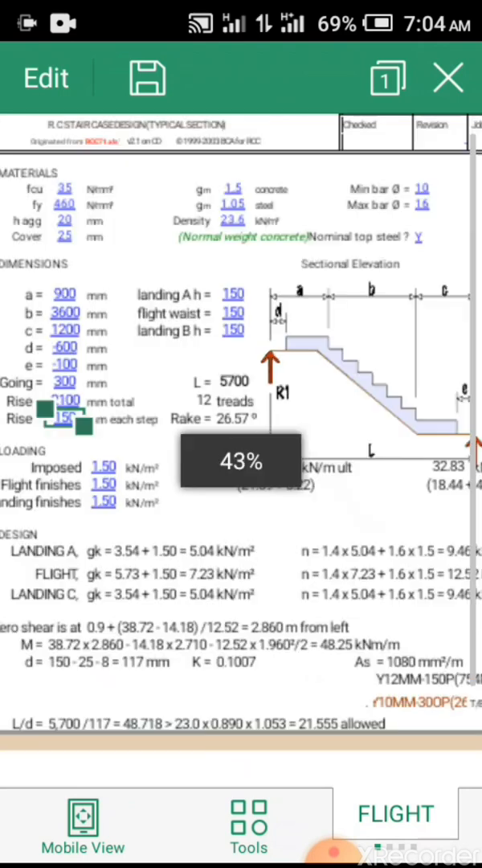
scroll(241, 434, "up", 1)
scroll(241, 434, "up", 1)
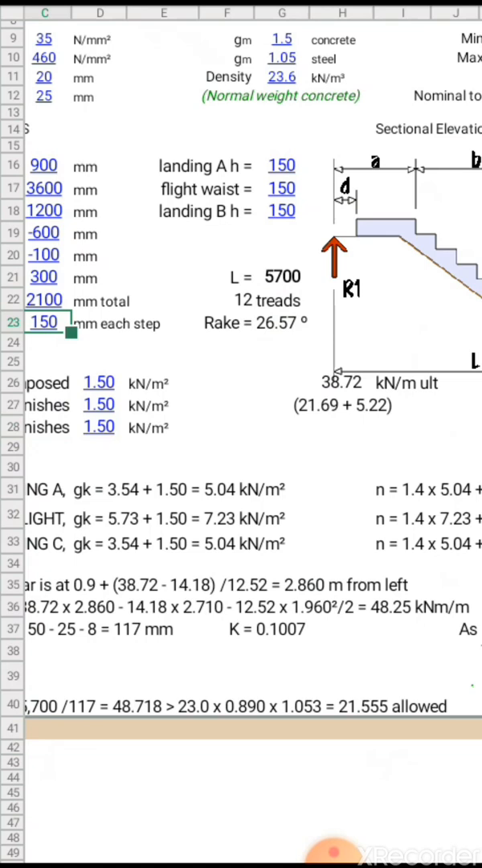
scroll(241, 434, "left", 2)
scroll(241, 434, "up", 3)
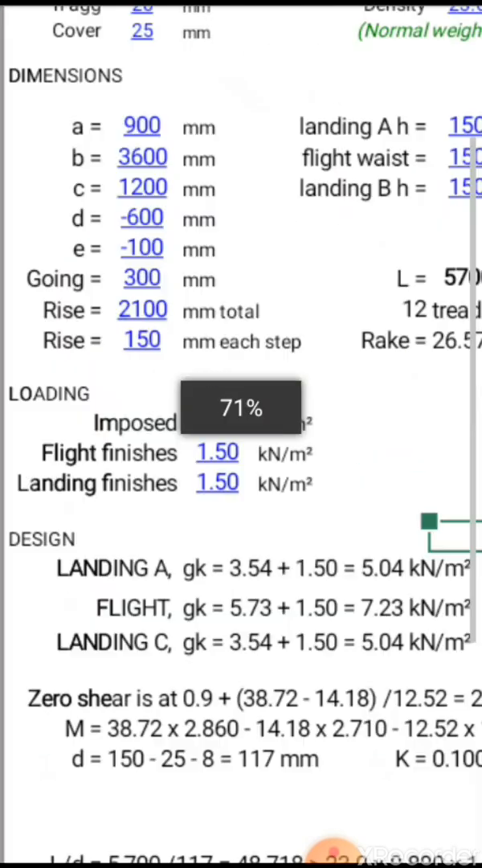
scroll(241, 434, "up", 3)
scroll(241, 434, "down", 2)
scroll(241, 434, "up", 1)
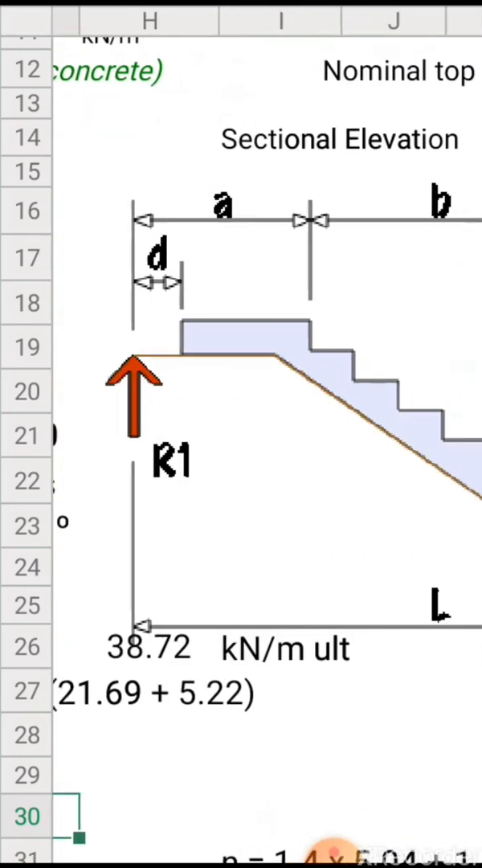
scroll(241, 434, "right", 2)
scroll(241, 434, "right", 2)
scroll(241, 434, "right", 1)
scroll(241, 434, "left", 3)
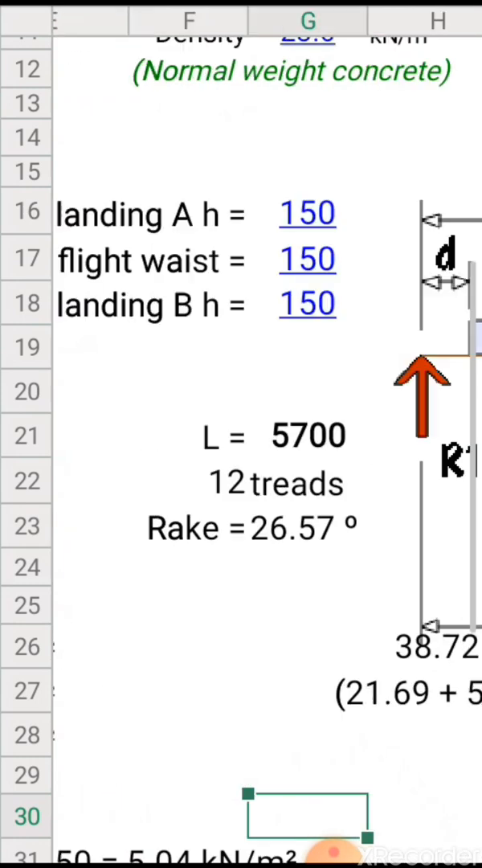
scroll(241, 433, "left", 3)
scroll(241, 434, "left", 1)
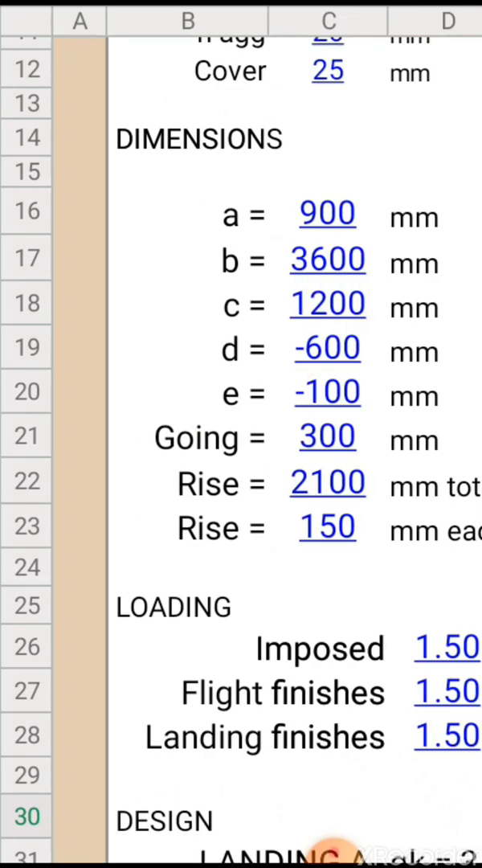
scroll(241, 434, "right", 2)
scroll(241, 434, "right", 2)
scroll(241, 434, "right", 1)
scroll(241, 434, "right", 1)
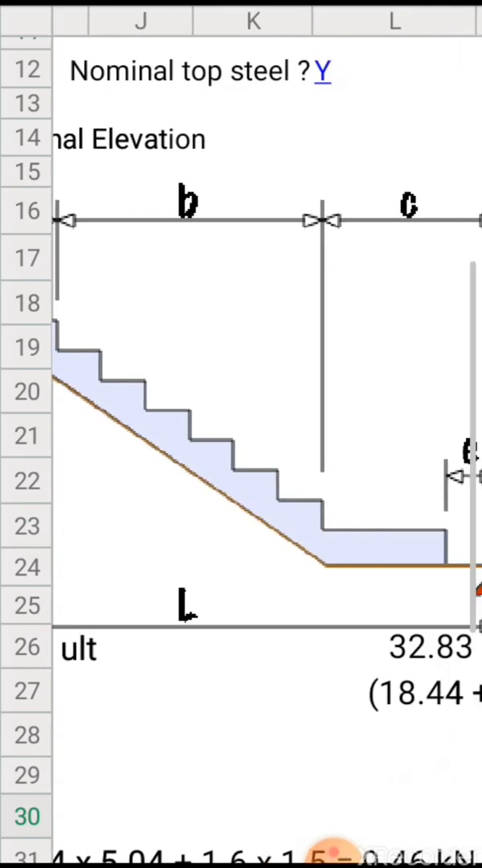
scroll(241, 434, "right", 1)
scroll(241, 434, "left", 2)
scroll(241, 434, "left", 2)
scroll(241, 434, "left", 1)
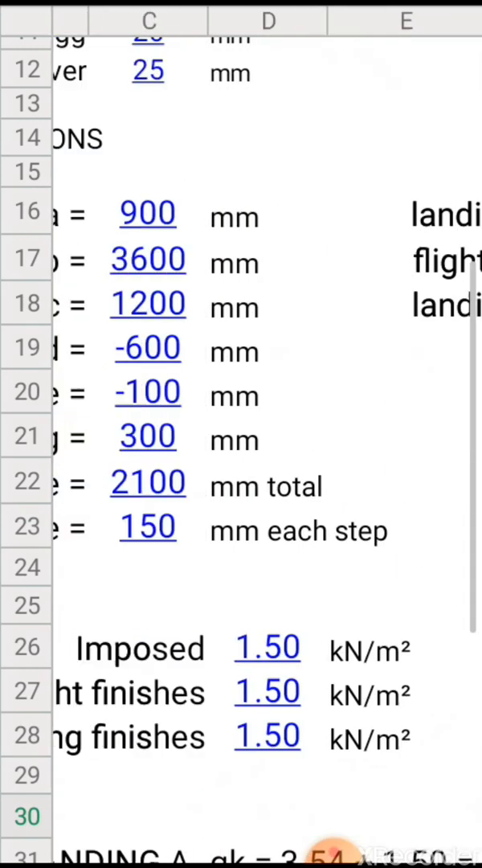
scroll(241, 434, "left", 2)
left_click(328, 304)
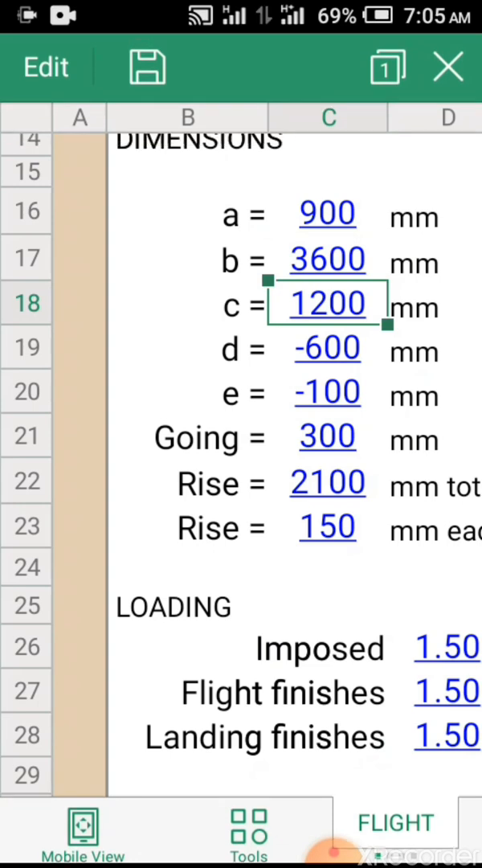
left_click(328, 304)
Set landing dimension c in C18 to 2000 mm, giving d -600 and total length 6500 mm.
double_click(328, 304)
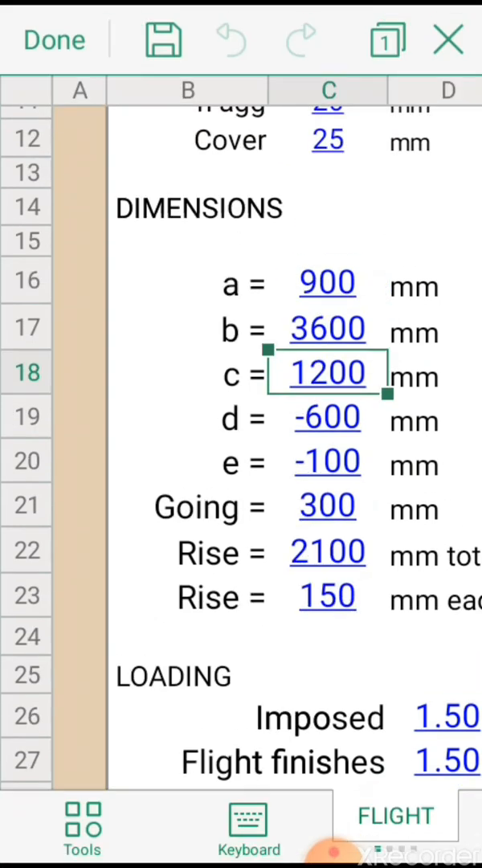
left_click(243, 761)
type("2")
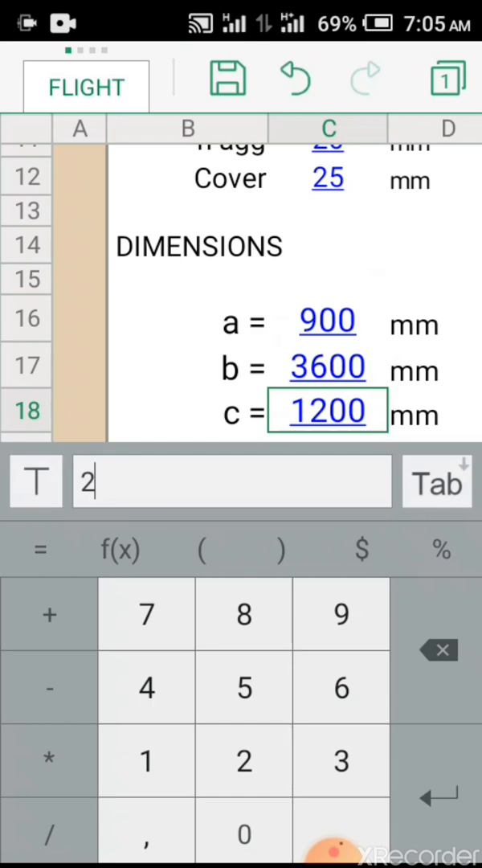
left_click(243, 834)
left_click(243, 834)
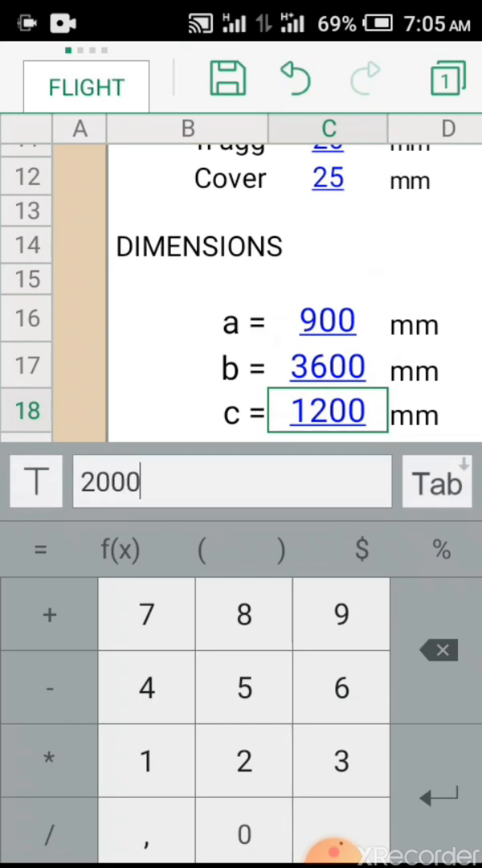
left_click(238, 457)
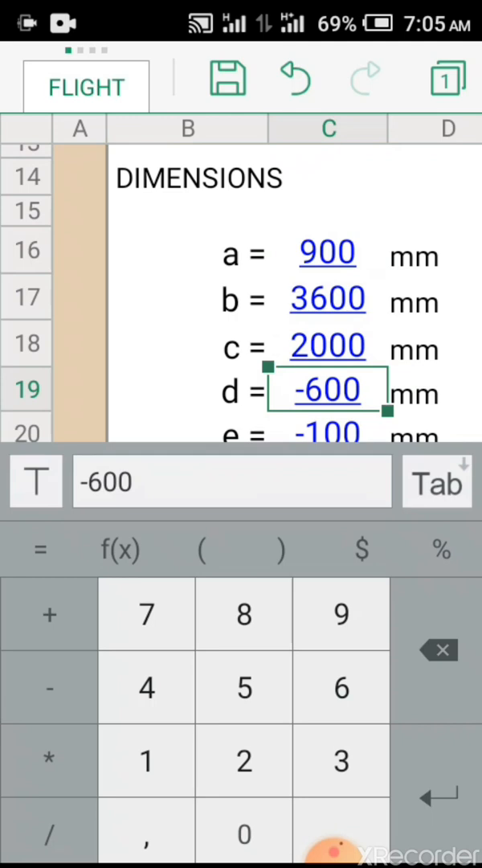
key("Return")
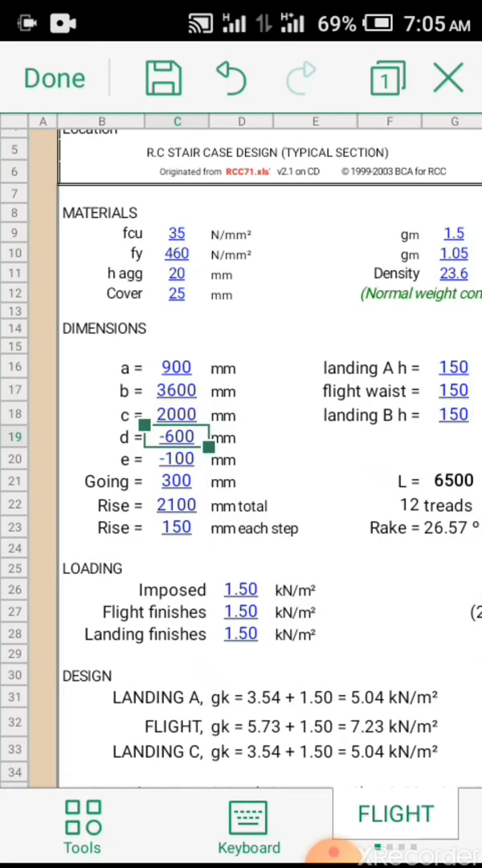
scroll(241, 442, "right", 6)
scroll(241, 442, "right", 3)
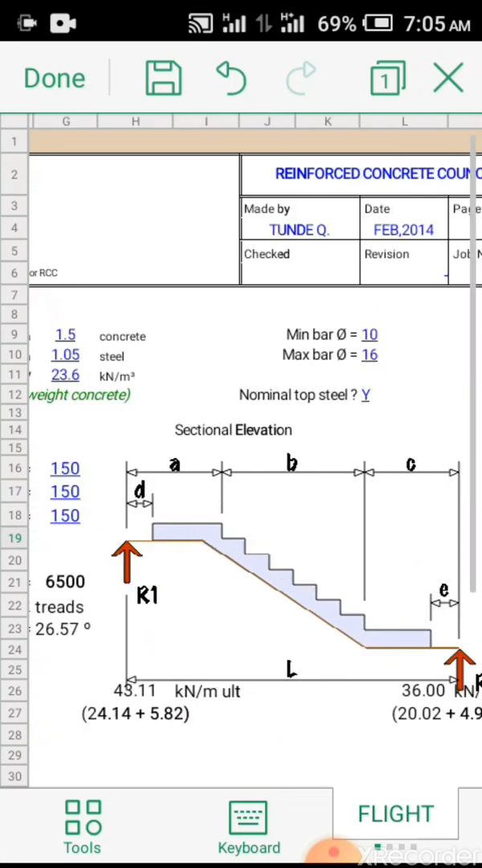
scroll(241, 442, "right", 2)
scroll(241, 442, "right", 5)
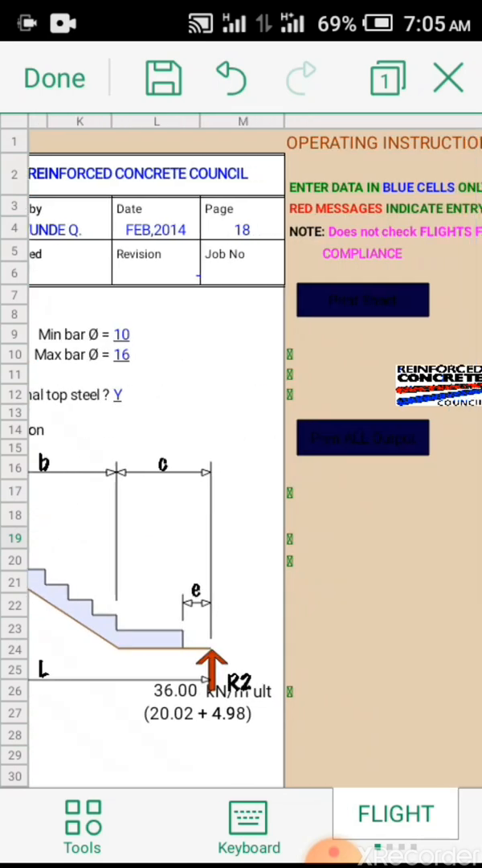
scroll(241, 442, "right", 5)
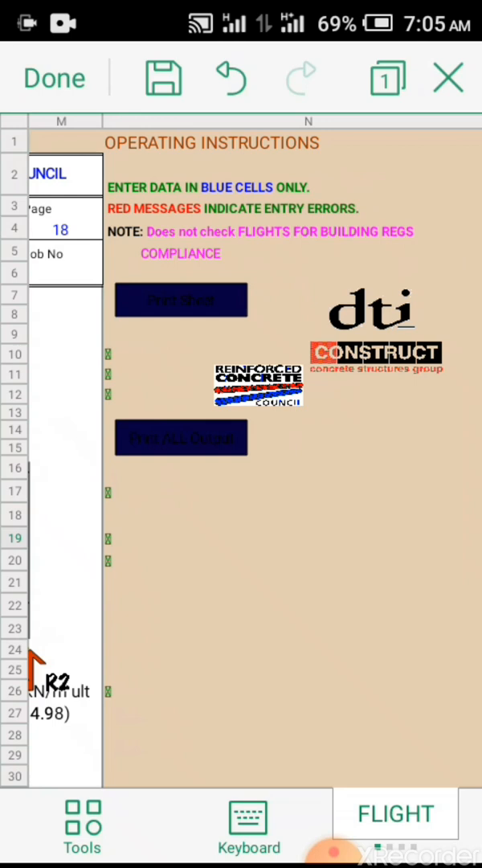
scroll(242, 402, "up", 3)
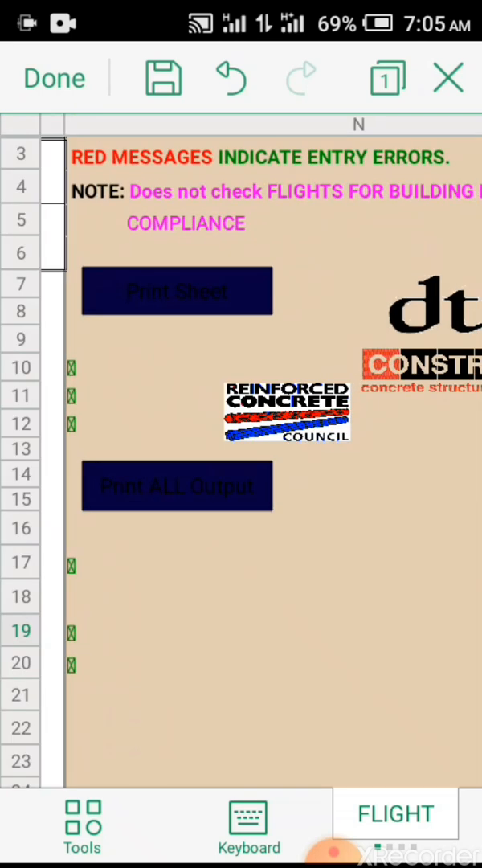
scroll(241, 442, "up", 3)
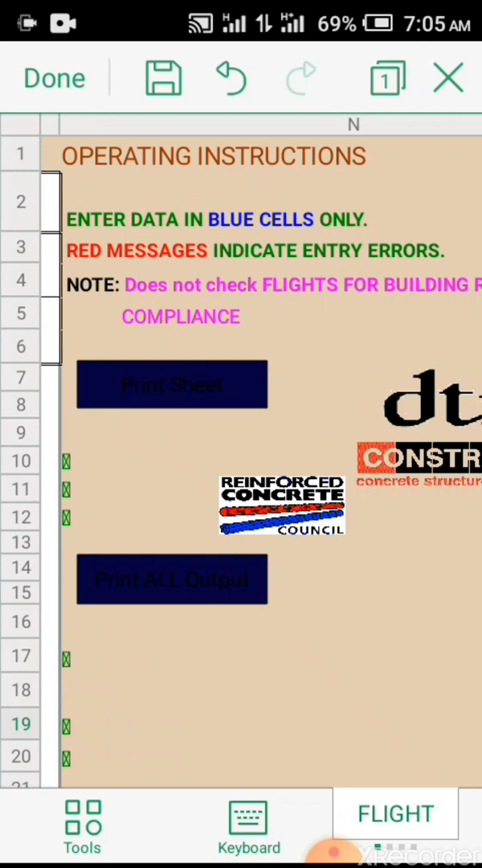
left_click_drag(161, 442, 182, 442)
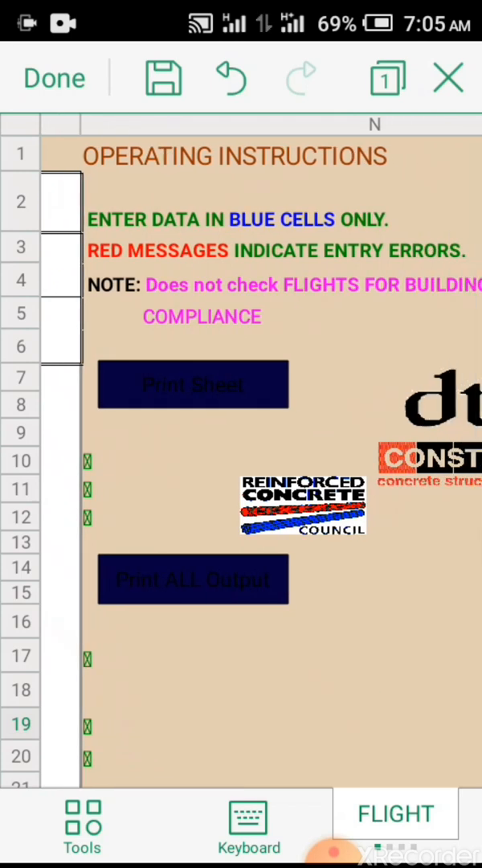
left_click_drag(81, 498, 402, 418)
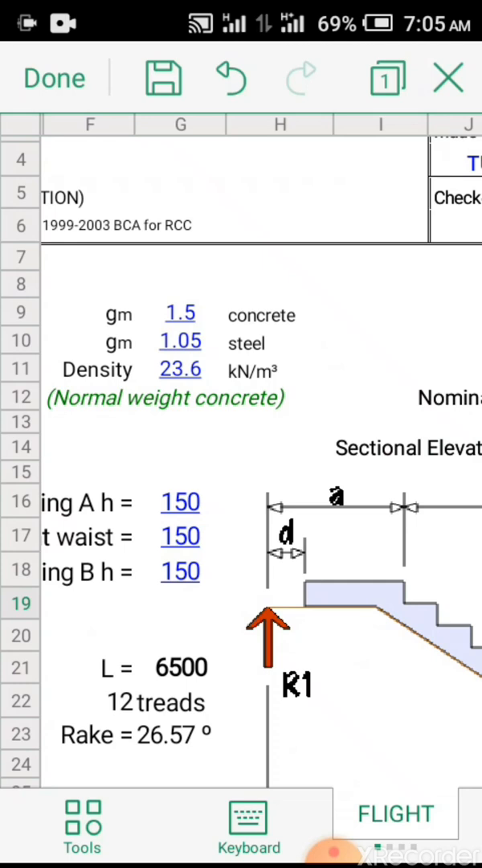
scroll(241, 434, "down", 5)
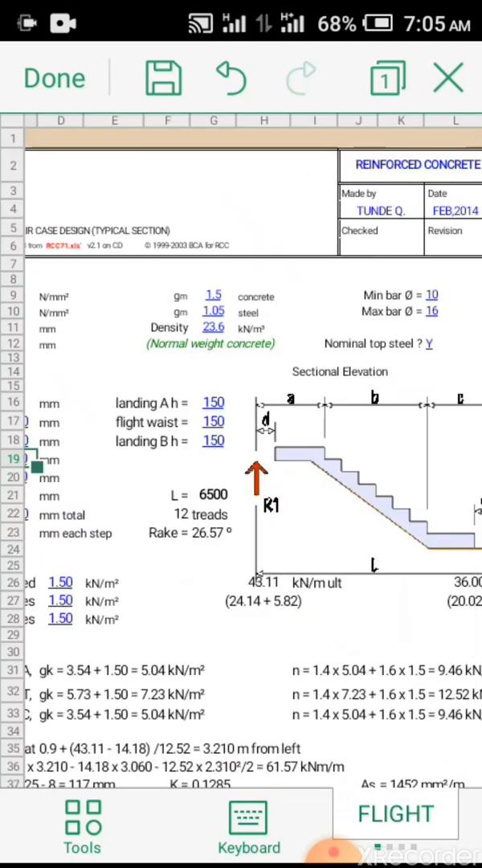
left_click_drag(120, 482, 241, 458)
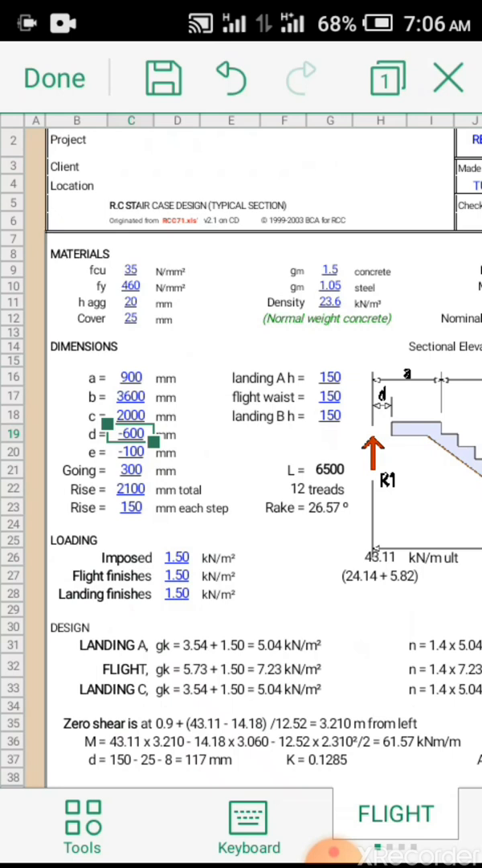
left_click_drag(241, 562, 241, 414)
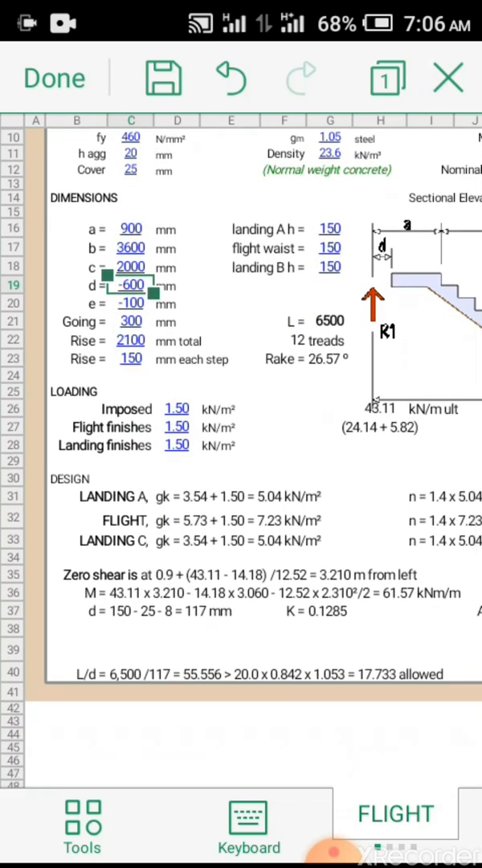
scroll(241, 402, "up", 5)
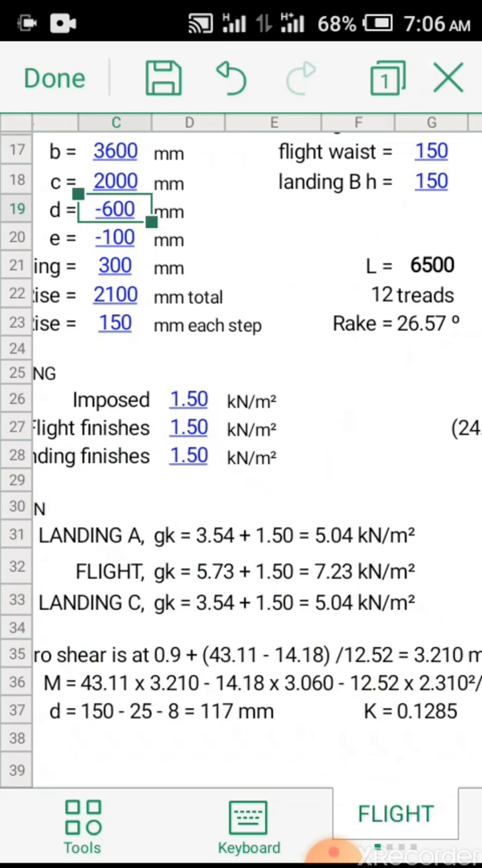
left_click_drag(241, 321, 207, 466)
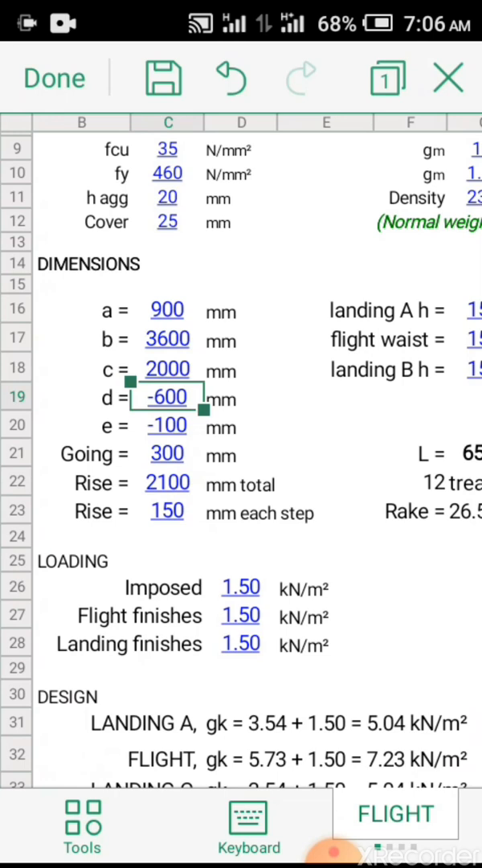
left_click_drag(361, 402, 80, 410)
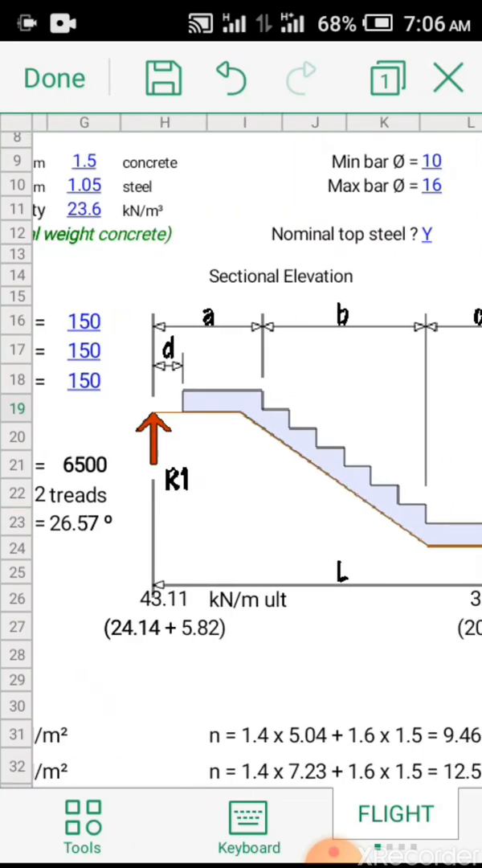
left_click_drag(362, 482, 241, 482)
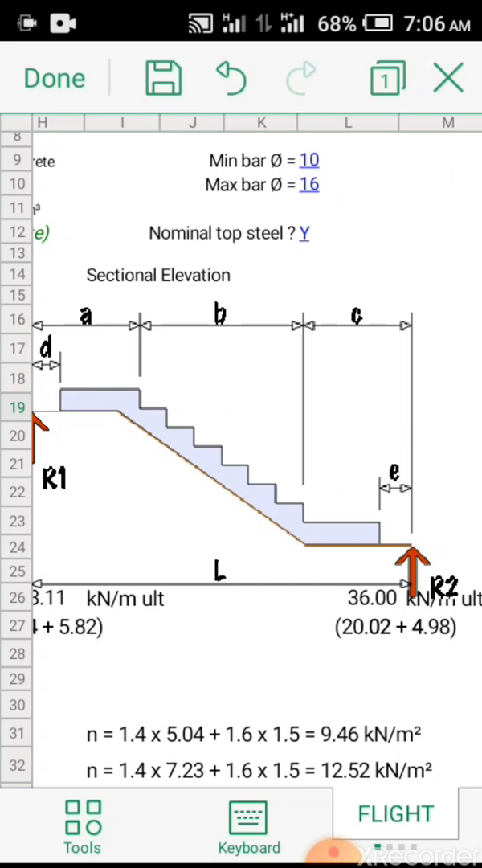
left_click_drag(161, 482, 402, 482)
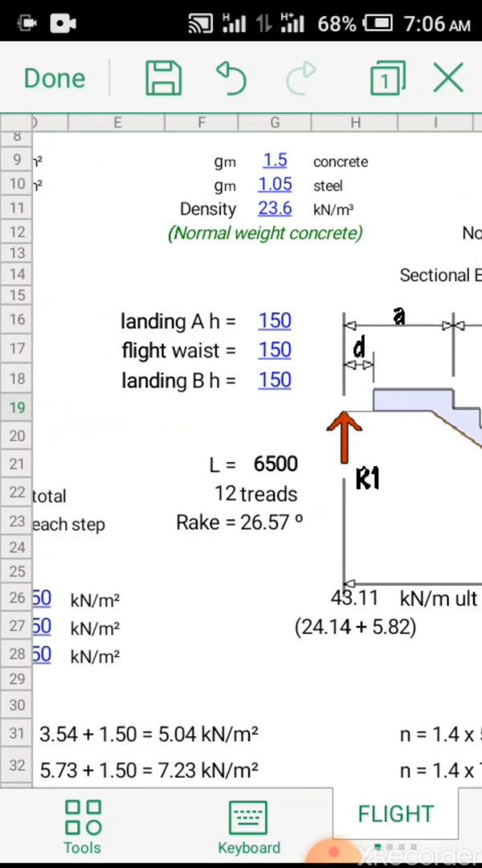
left_click_drag(120, 483, 257, 483)
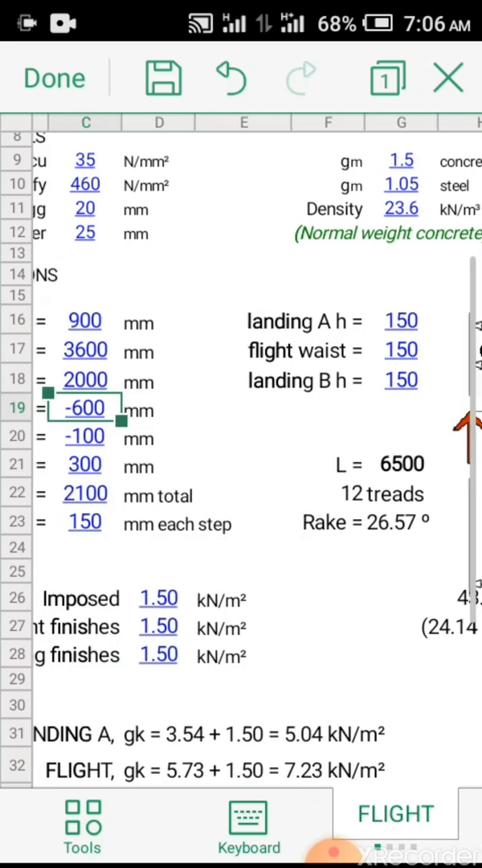
left_click_drag(161, 483, 252, 482)
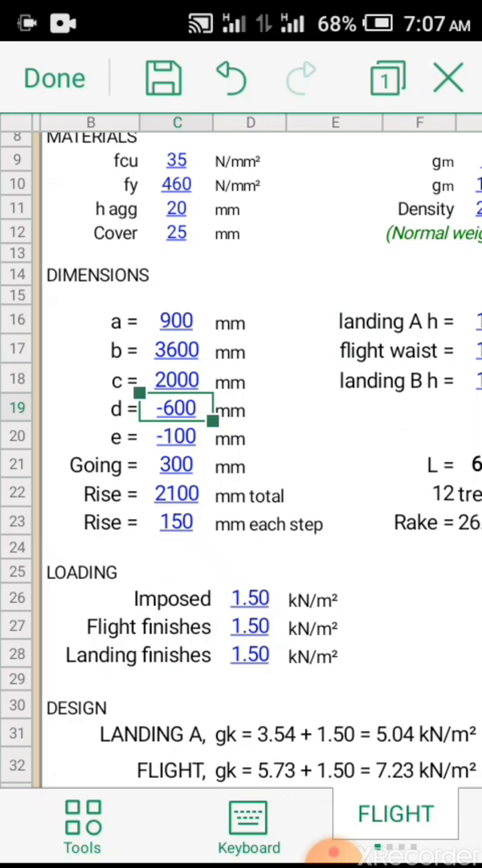
left_click_drag(241, 483, 224, 393)
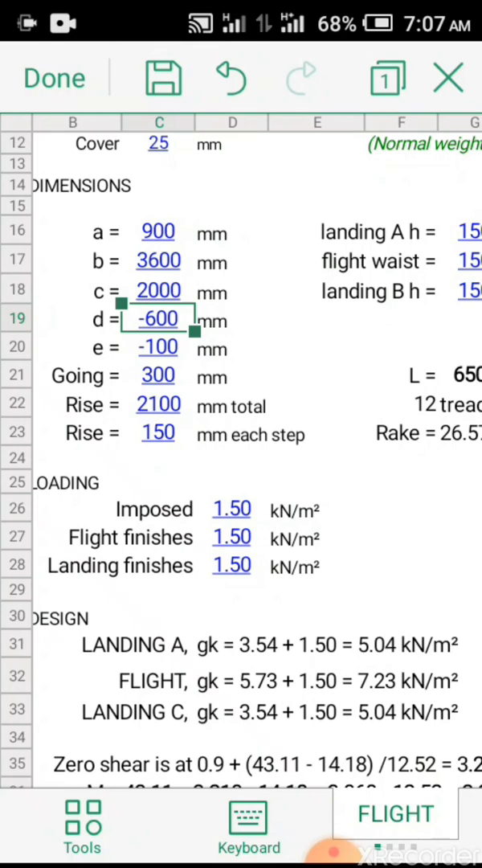
scroll(241, 402, "up", 3)
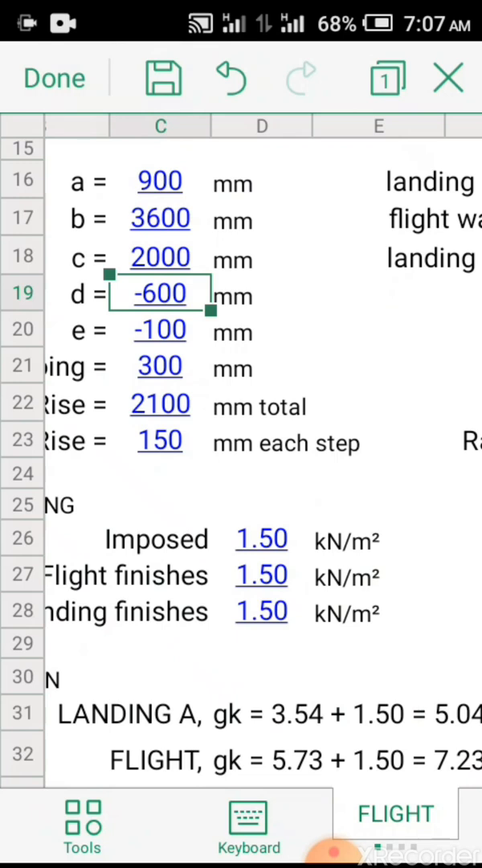
scroll(241, 402, "down", 3)
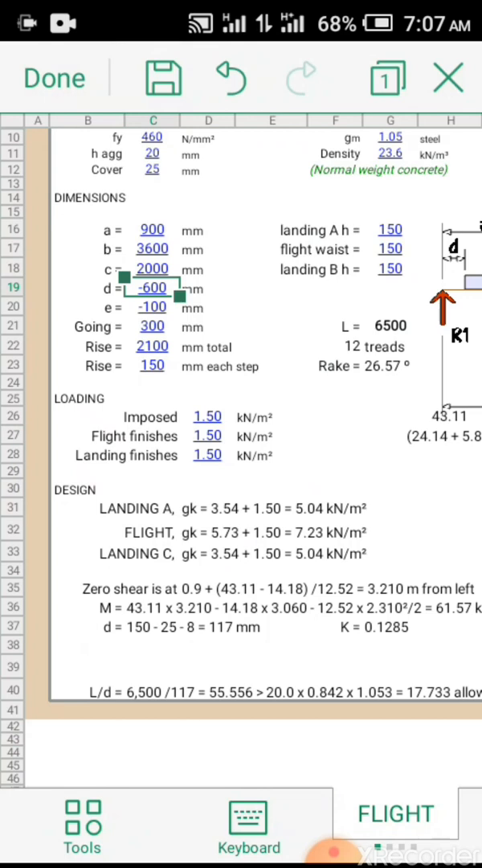
scroll(241, 402, "up", 5)
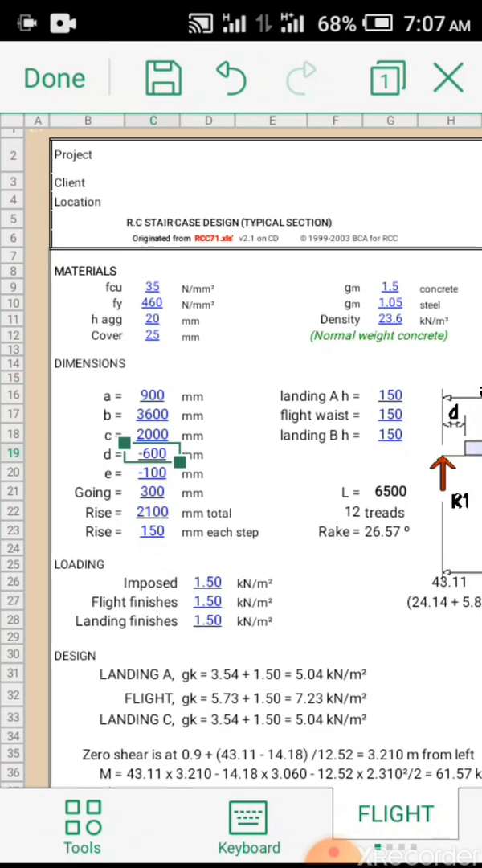
scroll(161, 450, "up", 5)
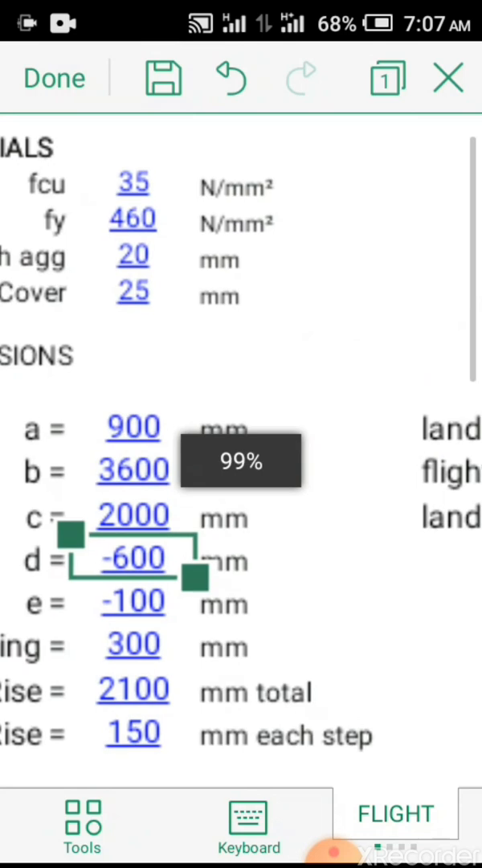
scroll(241, 450, "left", 3)
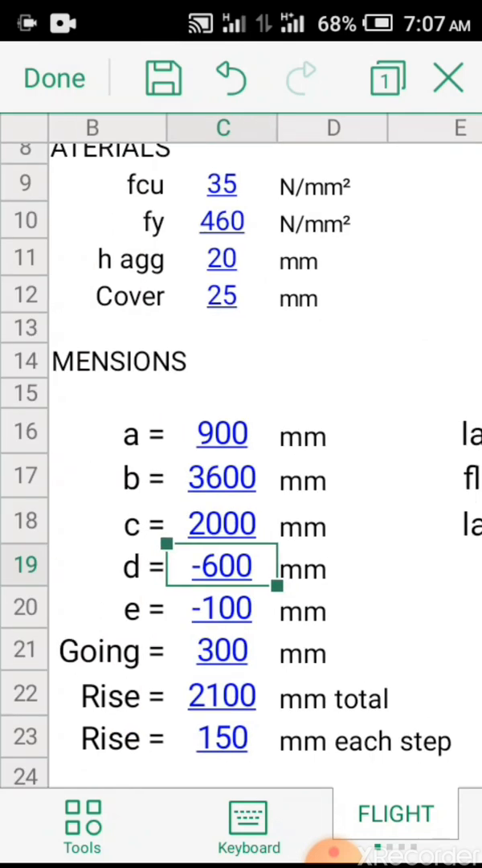
scroll(241, 450, "down", 5)
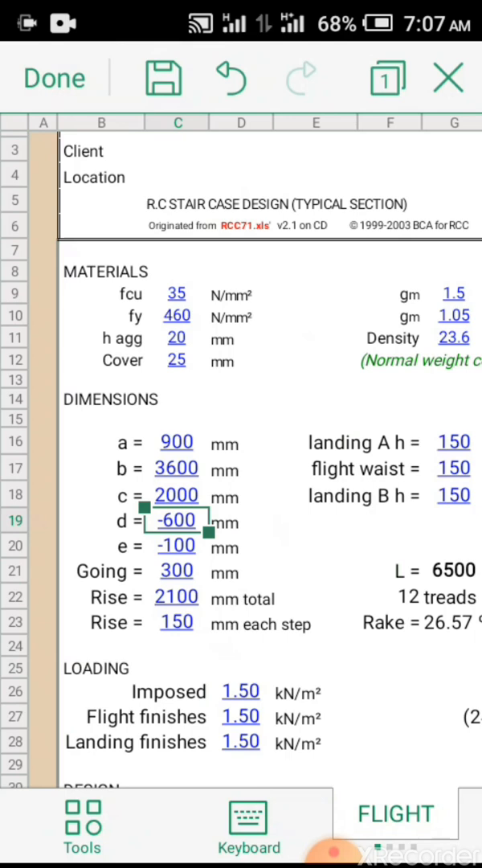
scroll(241, 450, "right", 3)
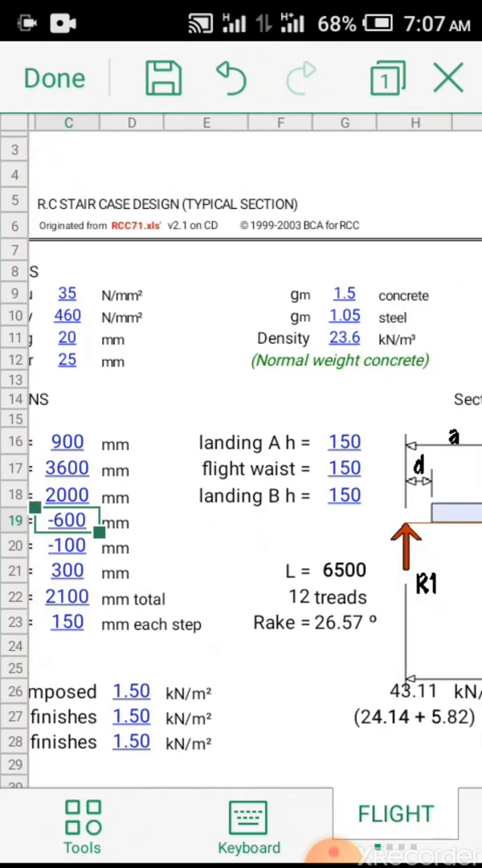
scroll(241, 450, "right", 3)
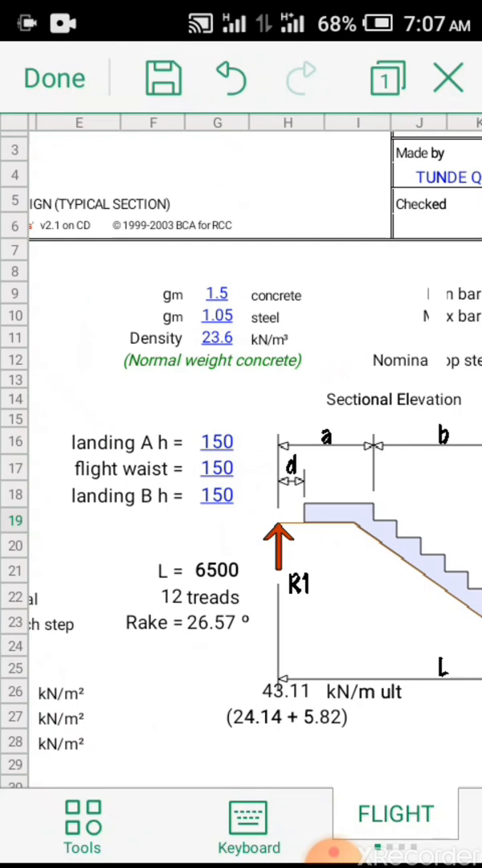
scroll(241, 434, "down", 3)
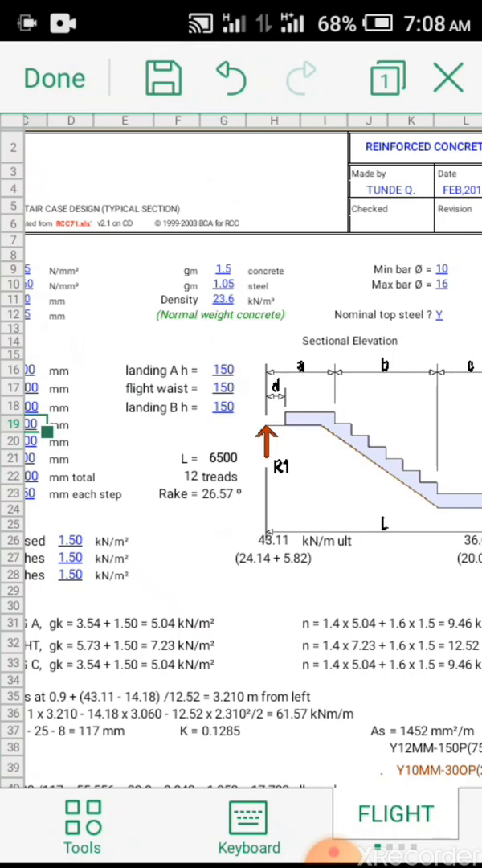
scroll(241, 442, "right", 3)
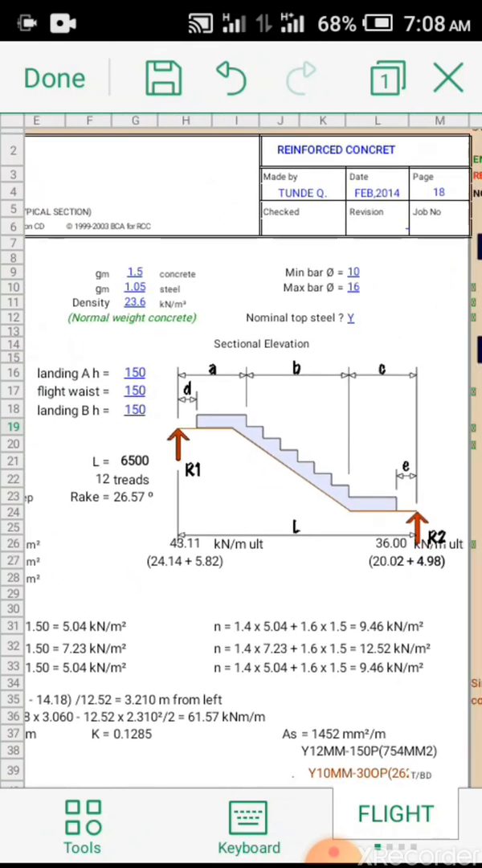
left_click(377, 593)
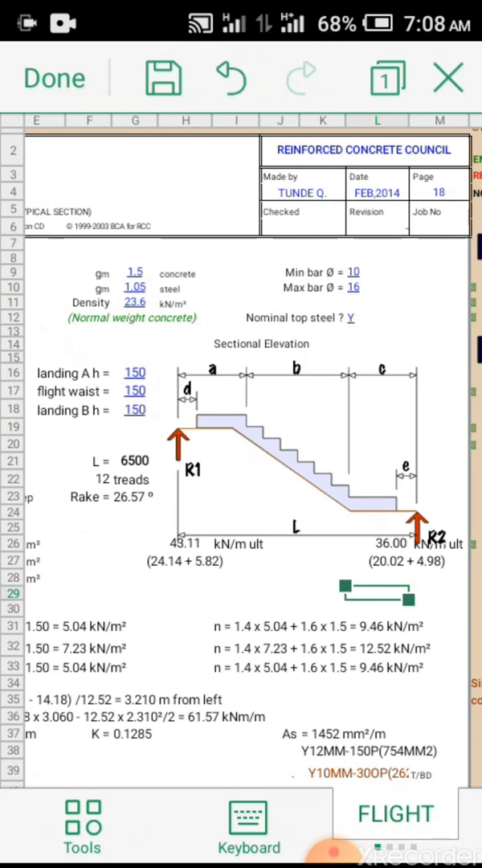
scroll(241, 442, "right", 3)
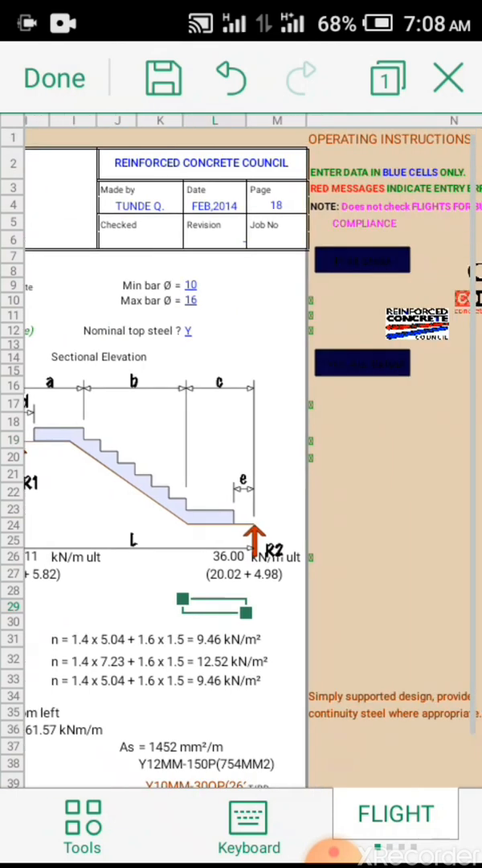
scroll(241, 442, "left", 1)
scroll(241, 442, "up", 5)
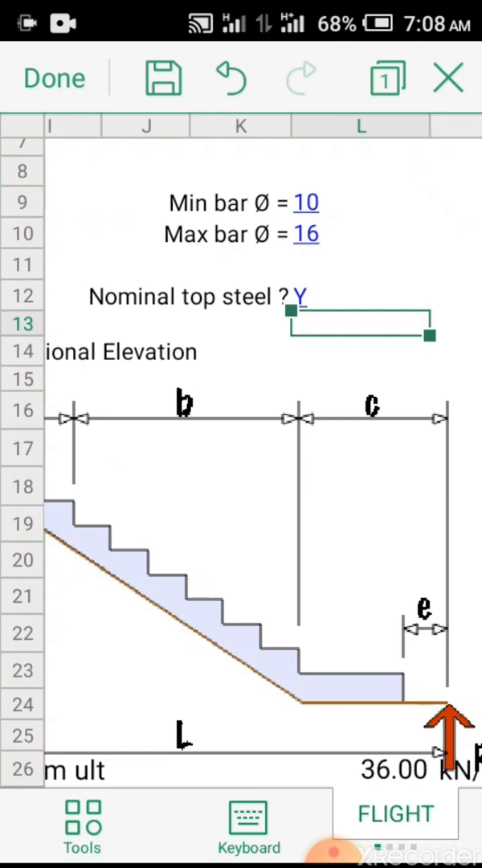
scroll(241, 482, "down", 3)
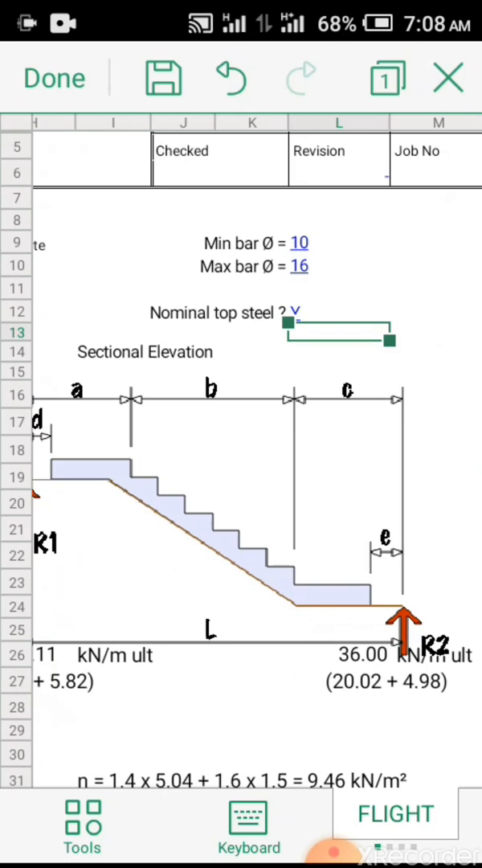
scroll(241, 402, "up", 4)
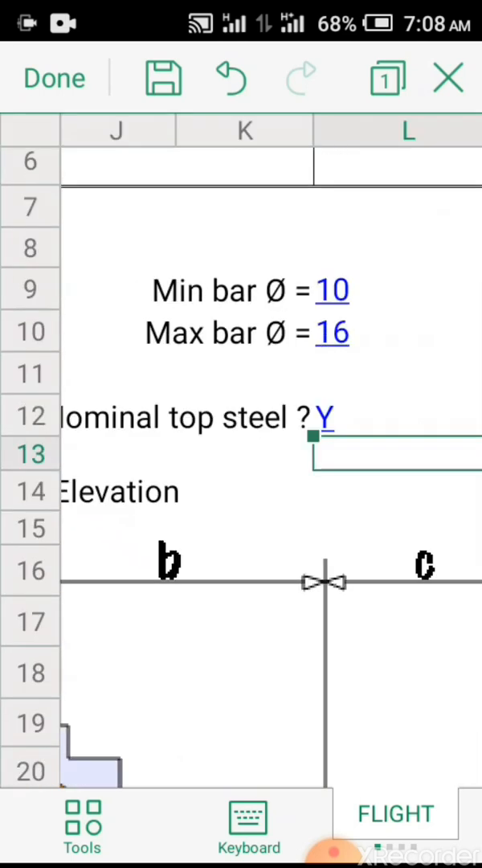
scroll(241, 401, "down", 2)
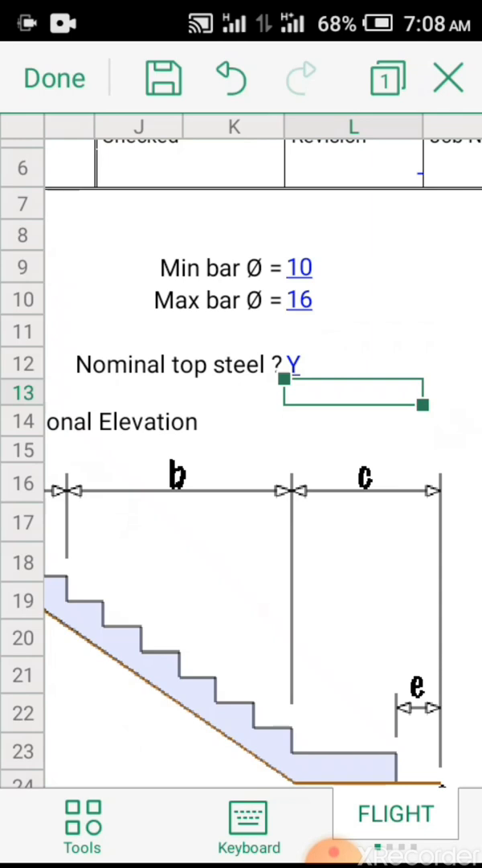
scroll(241, 401, "up", 2)
scroll(241, 402, "right", 5)
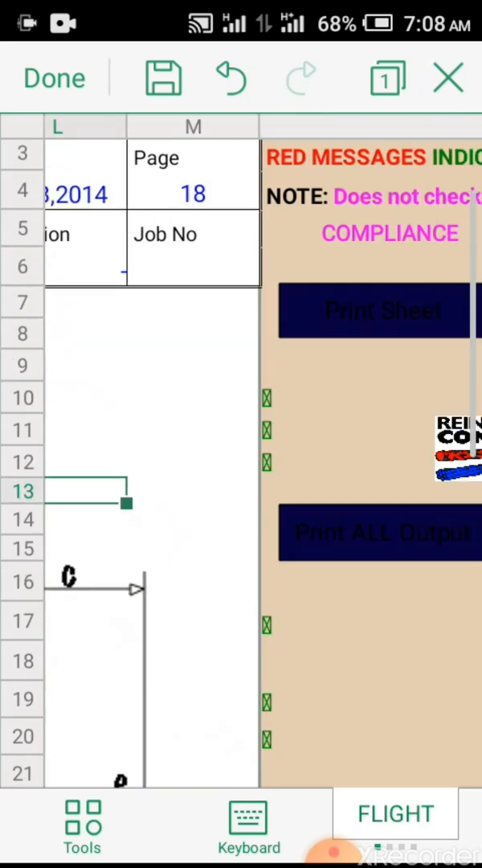
scroll(241, 402, "right", 3)
scroll(241, 402, "down", 3)
scroll(241, 401, "down", 3)
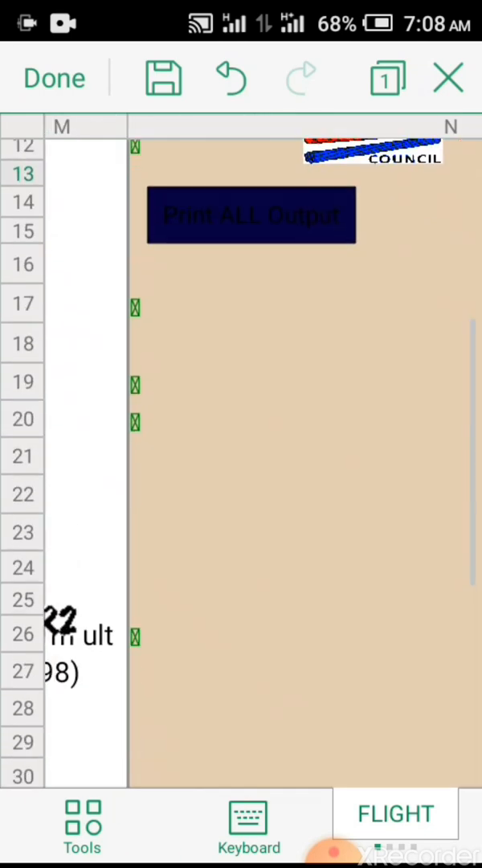
scroll(241, 402, "down", 3)
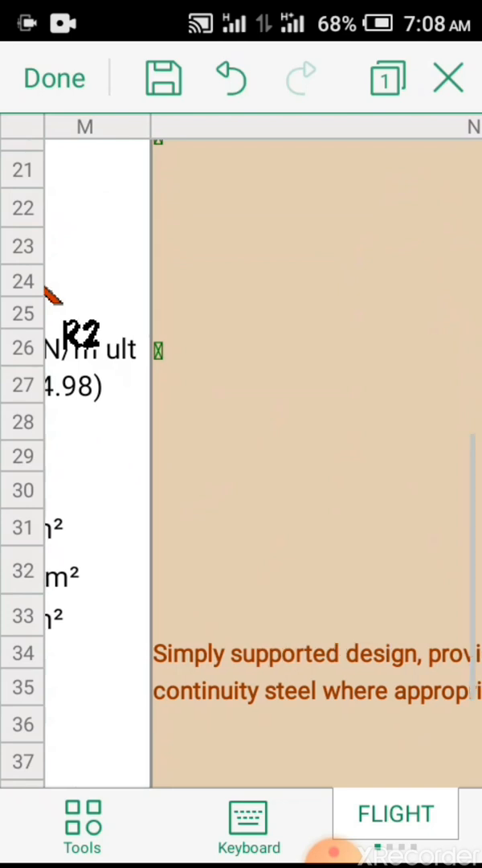
scroll(241, 401, "left", 3)
scroll(241, 402, "left", 2)
scroll(241, 402, "left", 2)
scroll(241, 402, "left", 3)
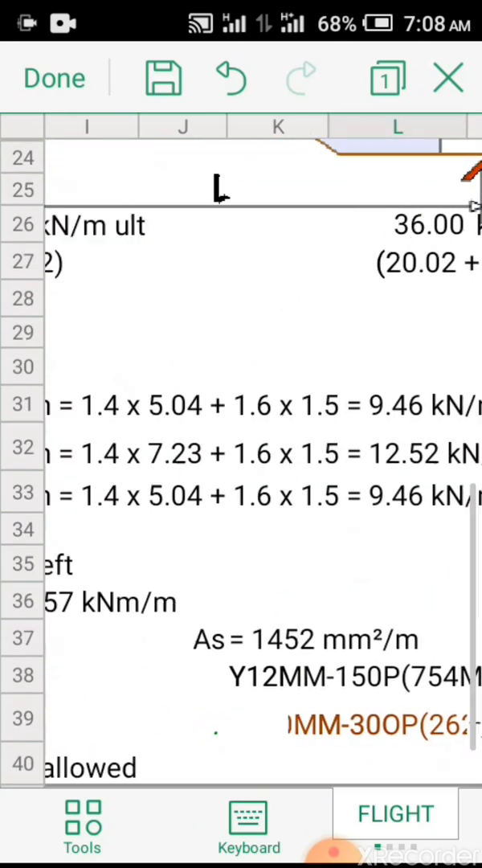
scroll(241, 402, "left", 3)
scroll(241, 402, "down", 2)
scroll(241, 402, "down", 3)
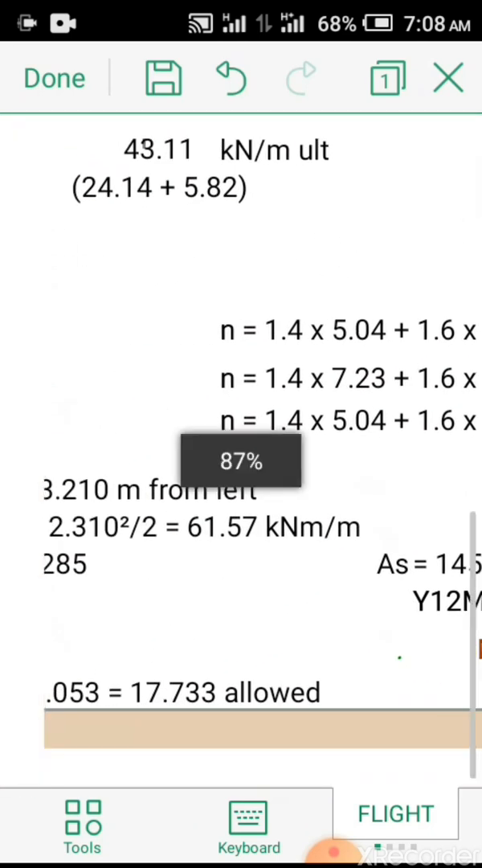
scroll(241, 401, "down", 3)
scroll(241, 402, "left", 2)
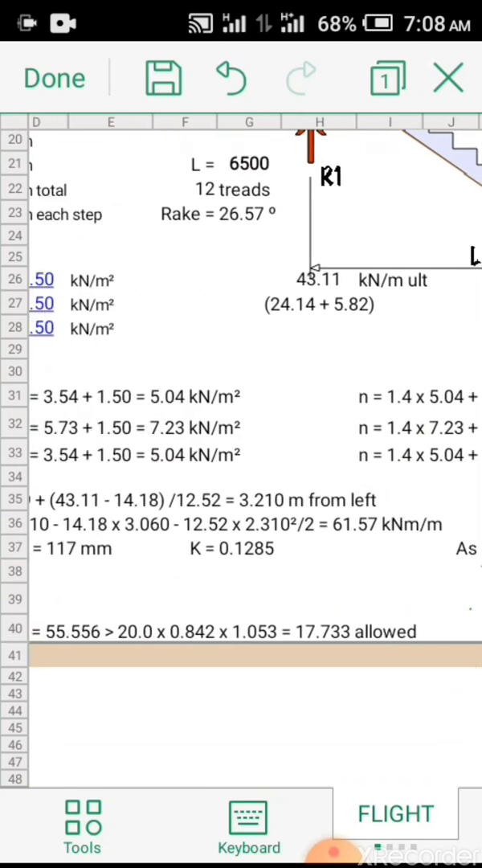
scroll(241, 402, "up", 4)
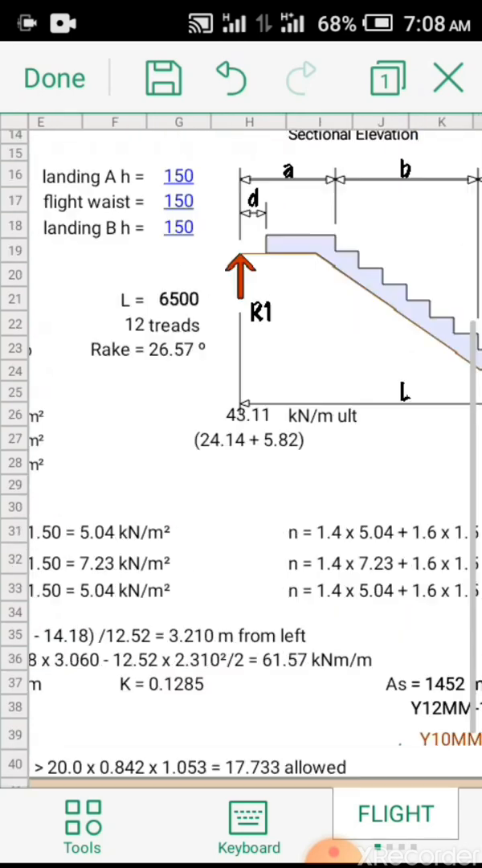
scroll(241, 402, "up", 2)
scroll(241, 402, "right", 3)
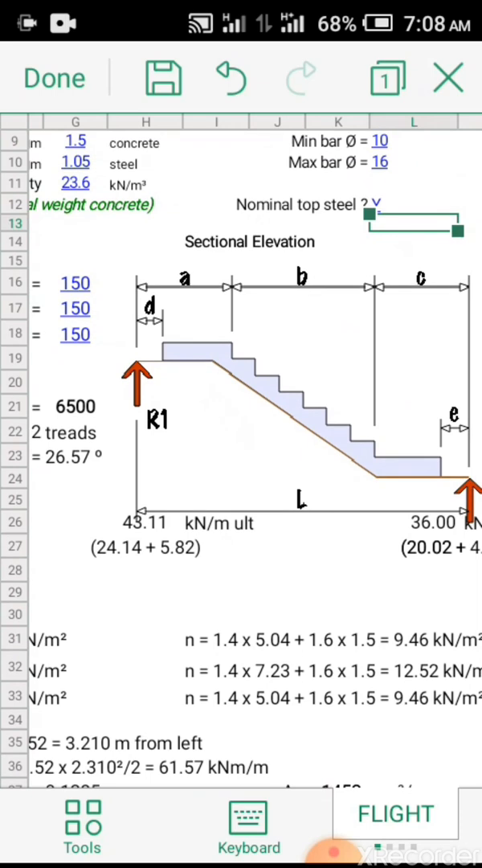
scroll(241, 401, "down", 3)
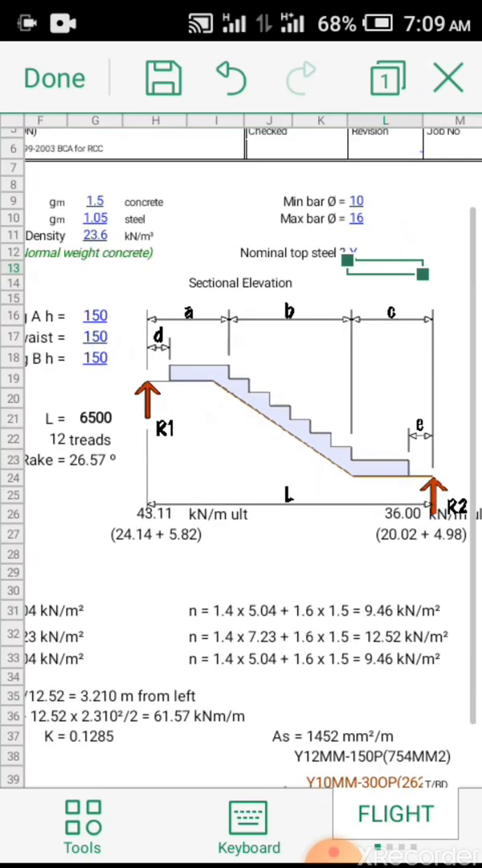
scroll(241, 402, "left", 3)
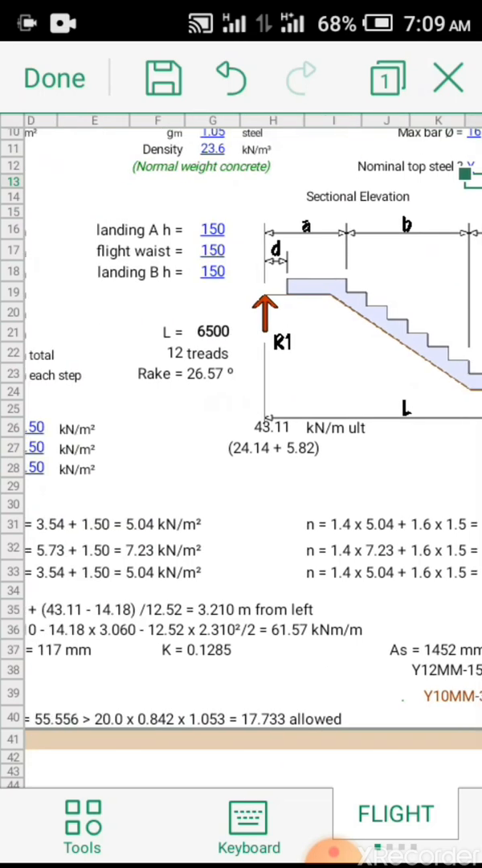
scroll(241, 401, "left", 3)
scroll(241, 402, "up", 3)
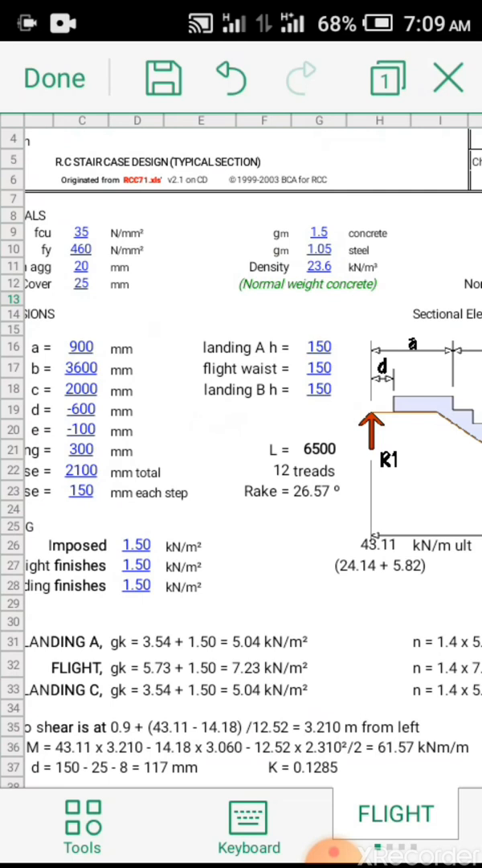
scroll(241, 450, "left", 2)
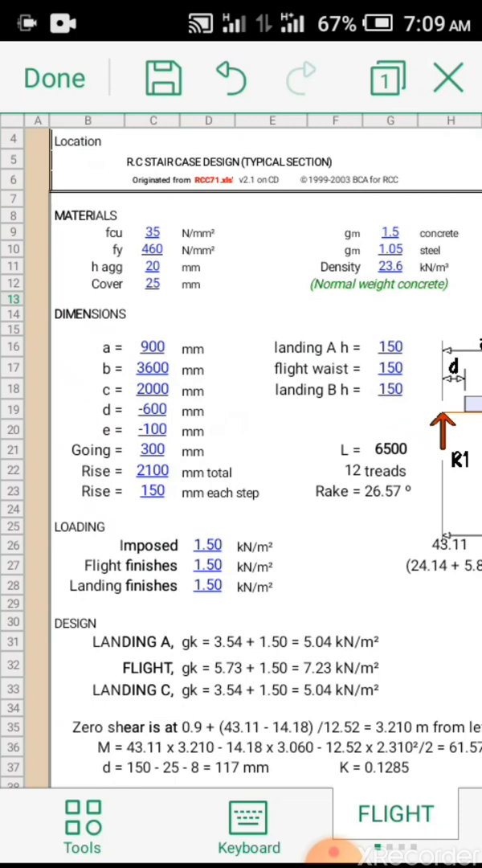
scroll(241, 402, "right", 3)
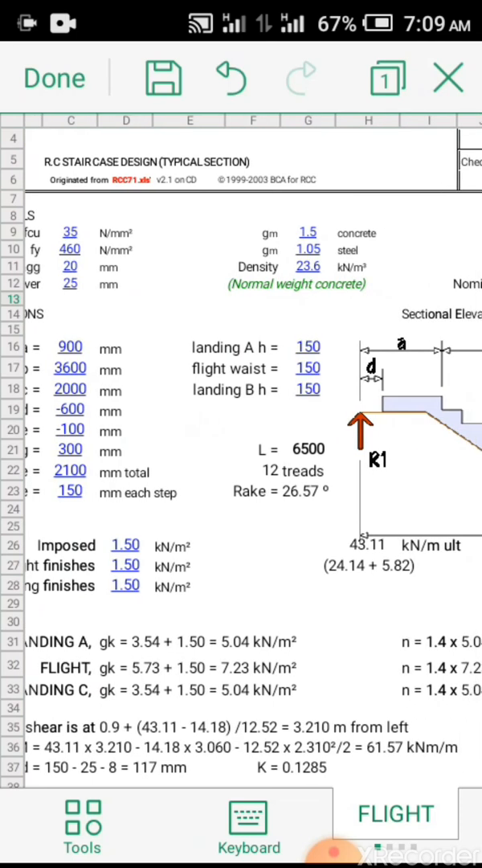
scroll(241, 402, "right", 3)
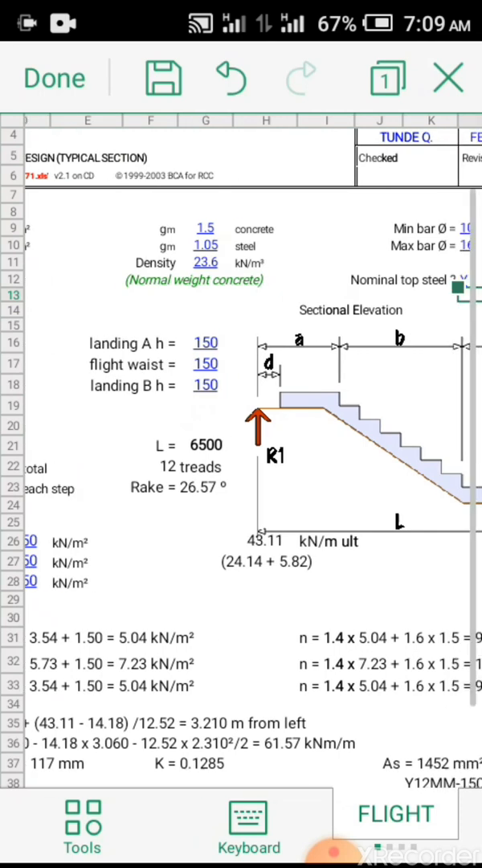
scroll(241, 401, "right", 3)
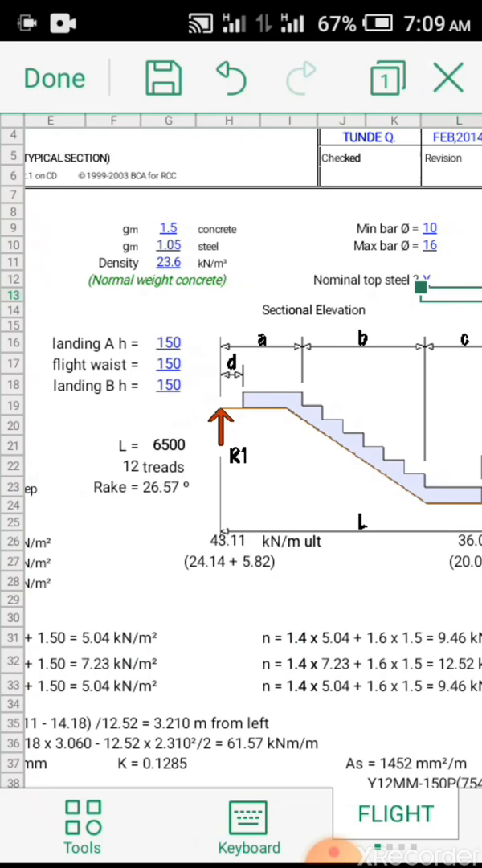
scroll(241, 402, "left", 3)
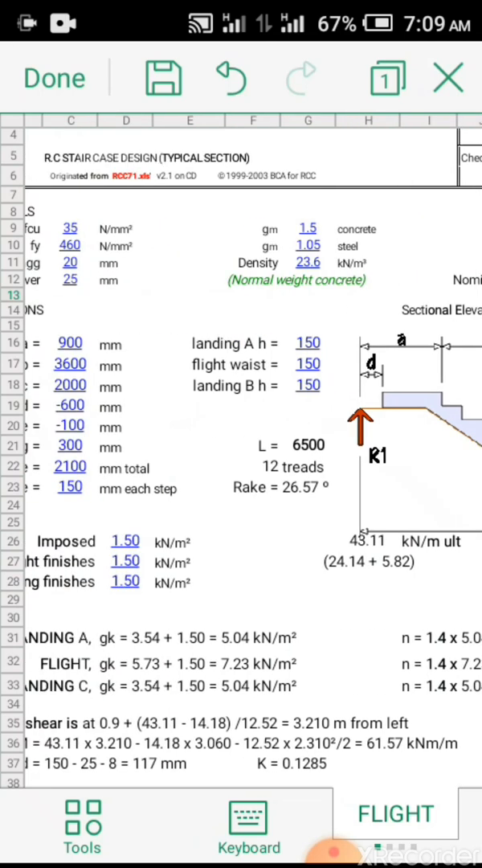
scroll(241, 402, "left", 3)
scroll(241, 402, "up", 1)
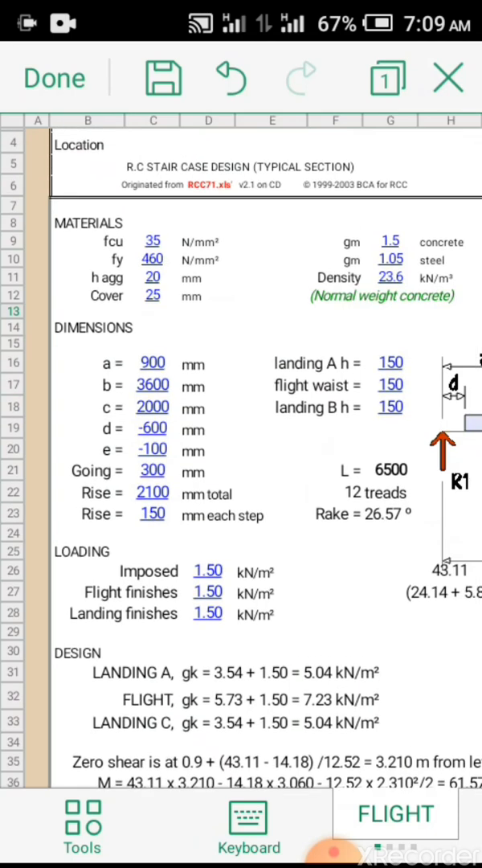
scroll(241, 402, "down", 3)
scroll(241, 401, "right", 1)
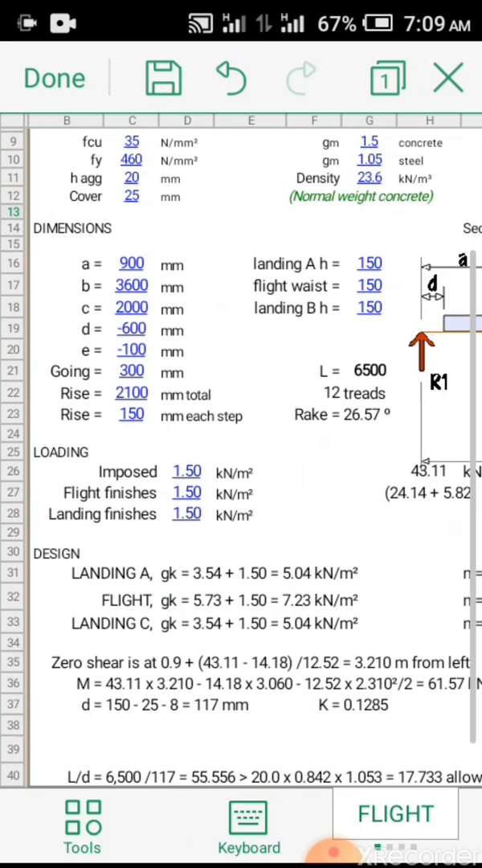
scroll(241, 402, "down", 5)
scroll(241, 401, "up", 1)
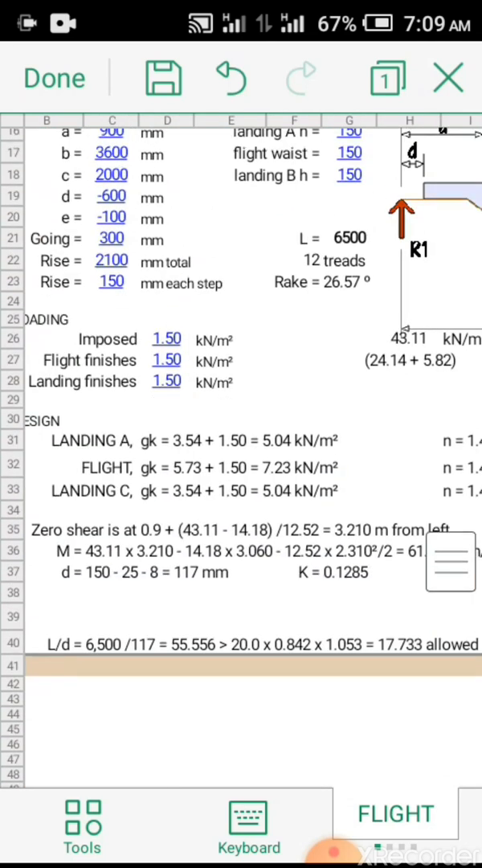
scroll(241, 402, "up", 4)
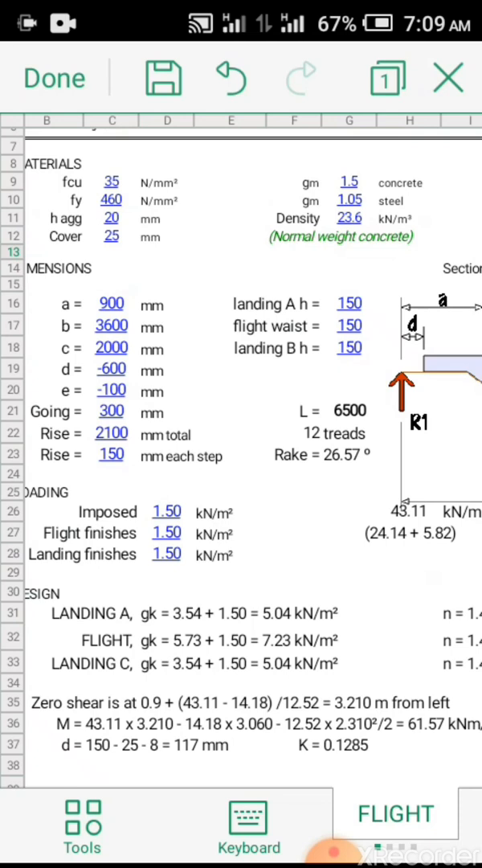
left_click(111, 304)
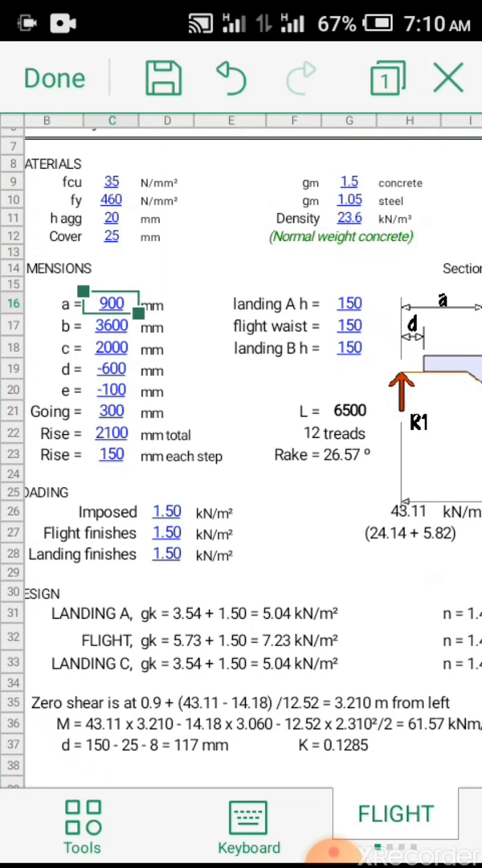
left_click(111, 325)
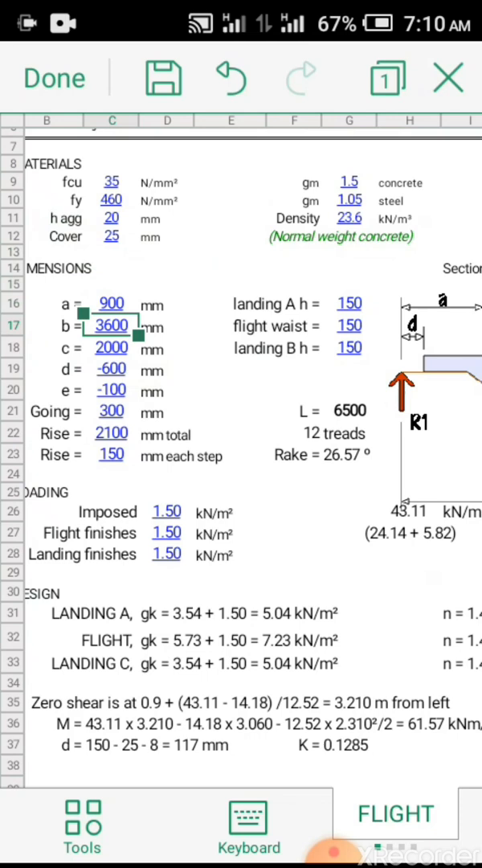
scroll(241, 402, "right", 5)
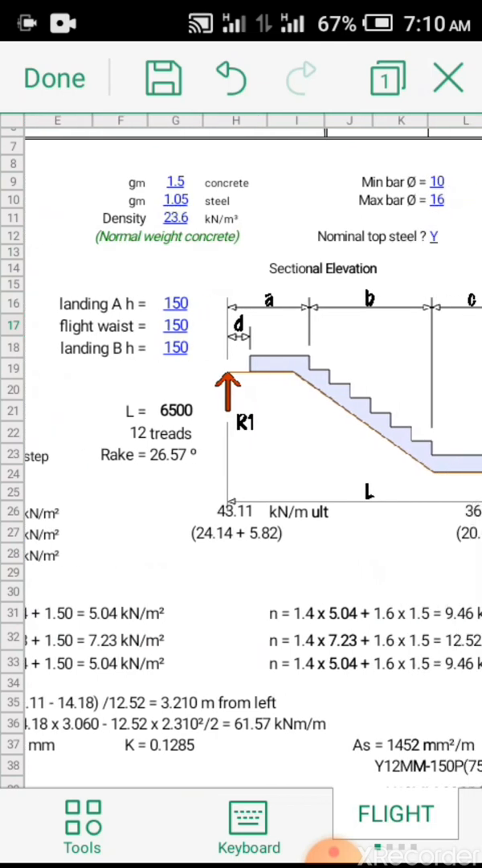
scroll(241, 402, "left", 3)
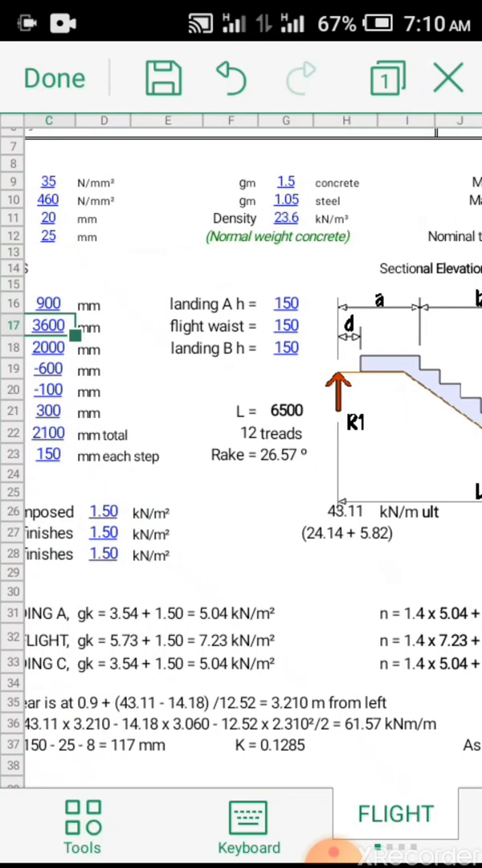
scroll(241, 401, "left", 2)
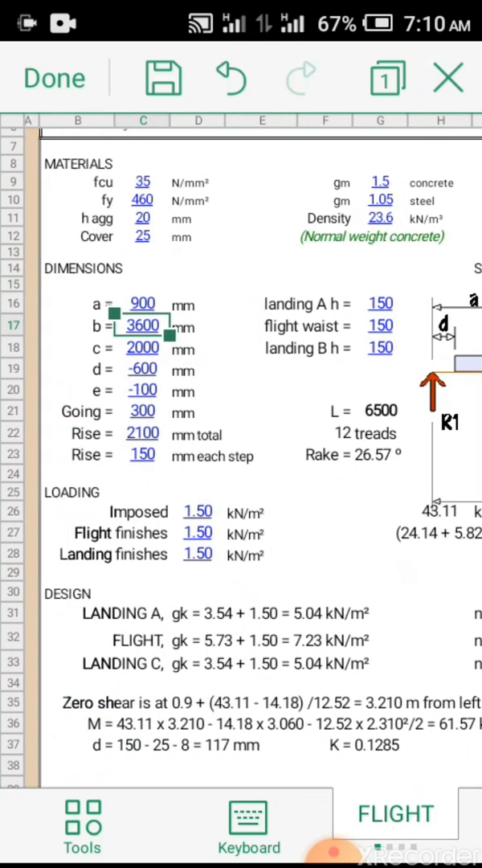
scroll(241, 401, "right", 3)
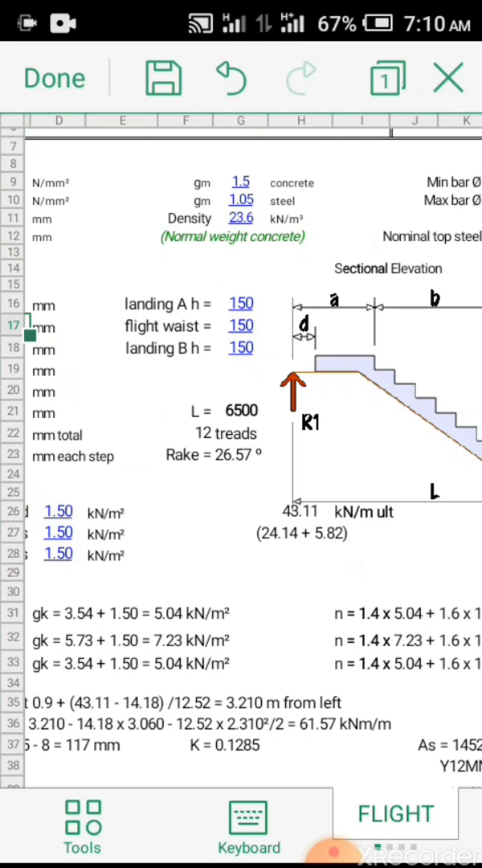
scroll(241, 402, "right", 3)
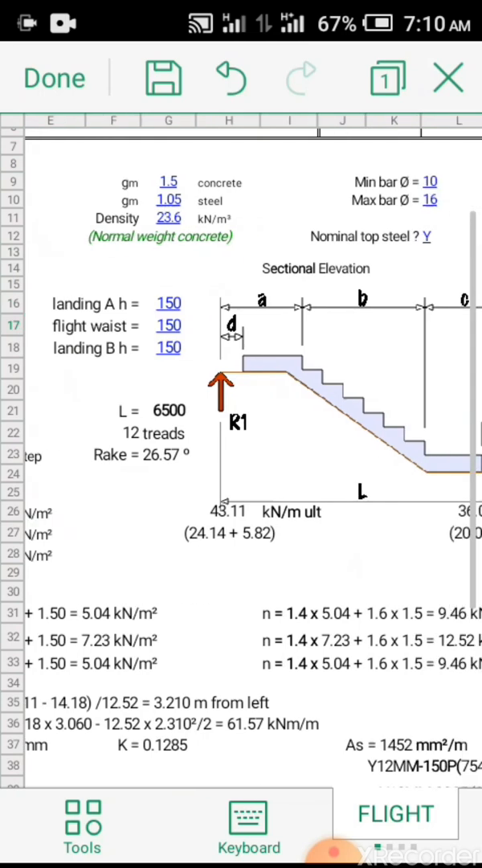
scroll(241, 402, "right", 3)
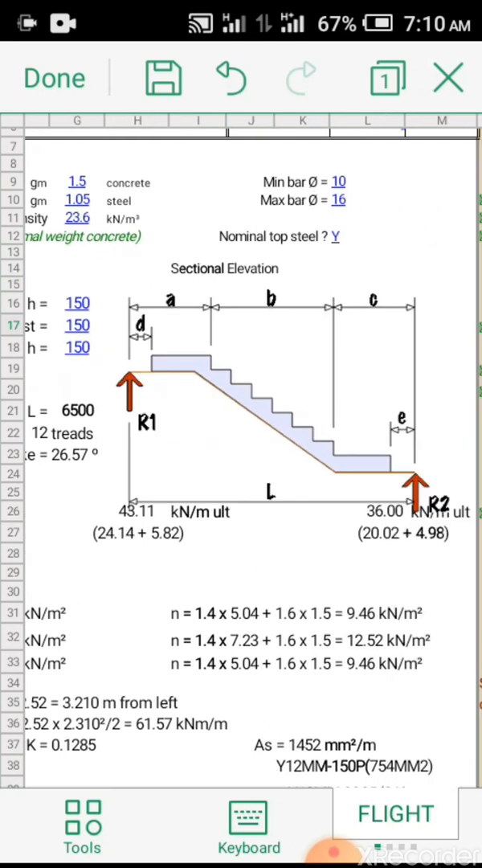
scroll(241, 402, "left", 5)
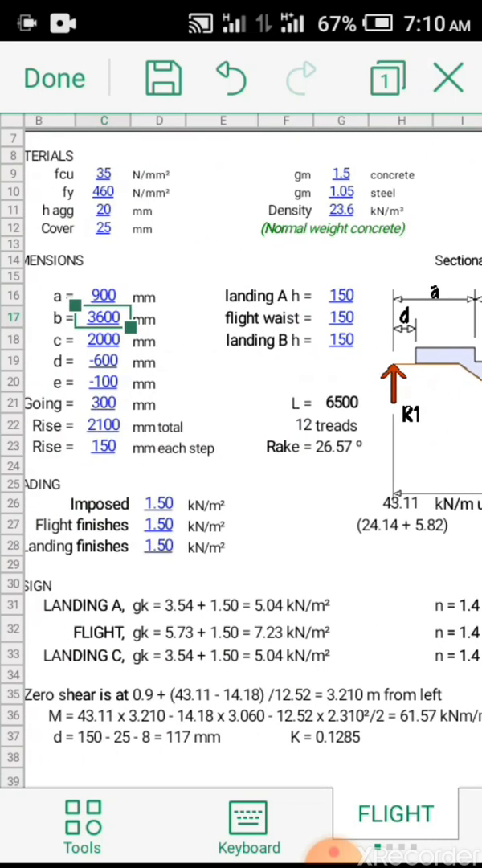
scroll(242, 402, "left", 2)
scroll(241, 402, "up", 3)
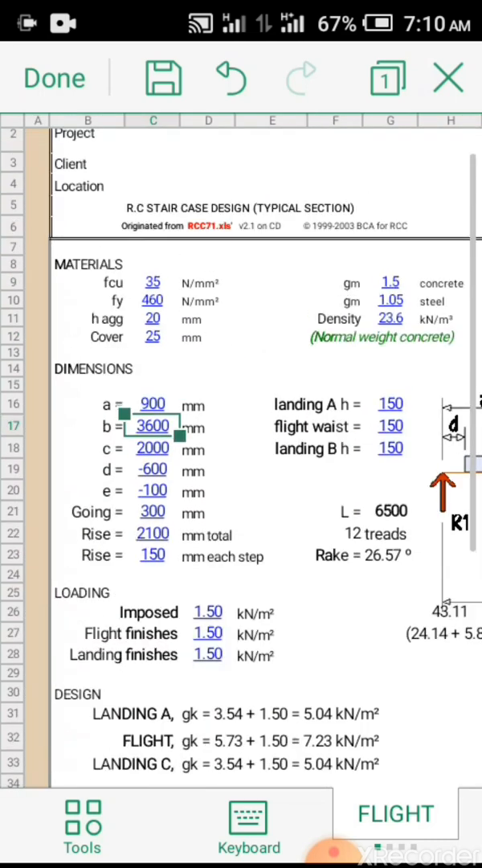
scroll(241, 401, "up", 1)
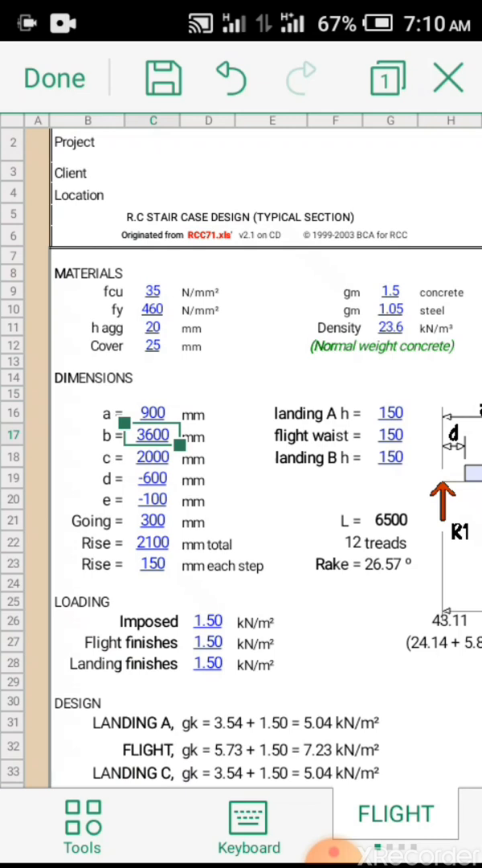
scroll(242, 402, "down", 3)
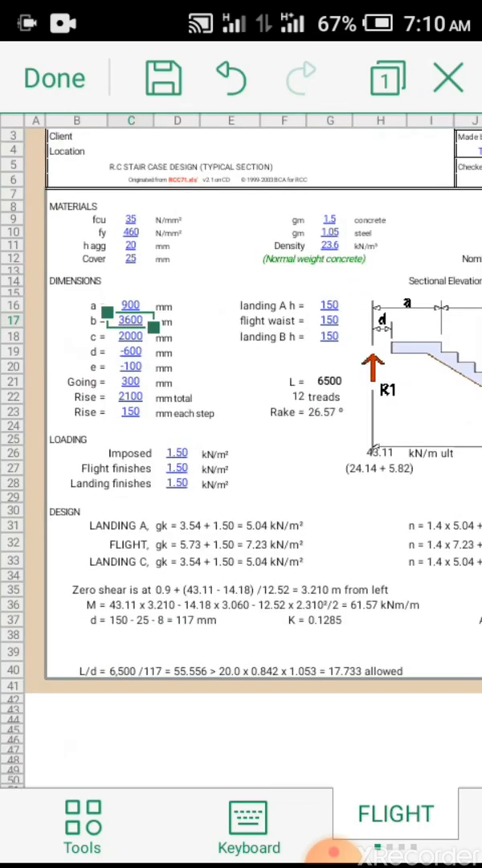
scroll(241, 402, "up", 1)
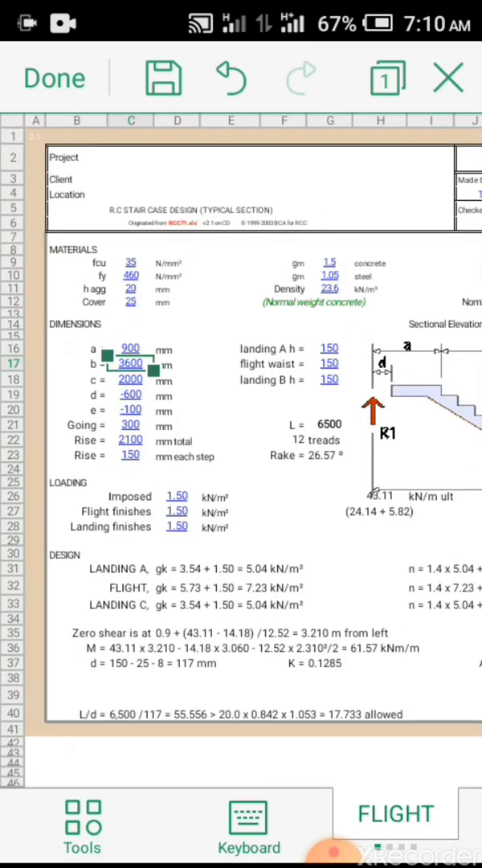
scroll(241, 401, "right", 5)
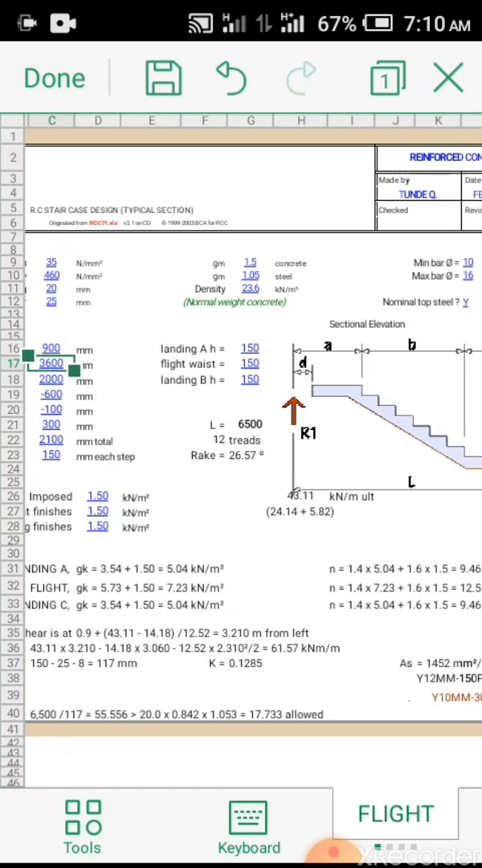
scroll(241, 401, "right", 5)
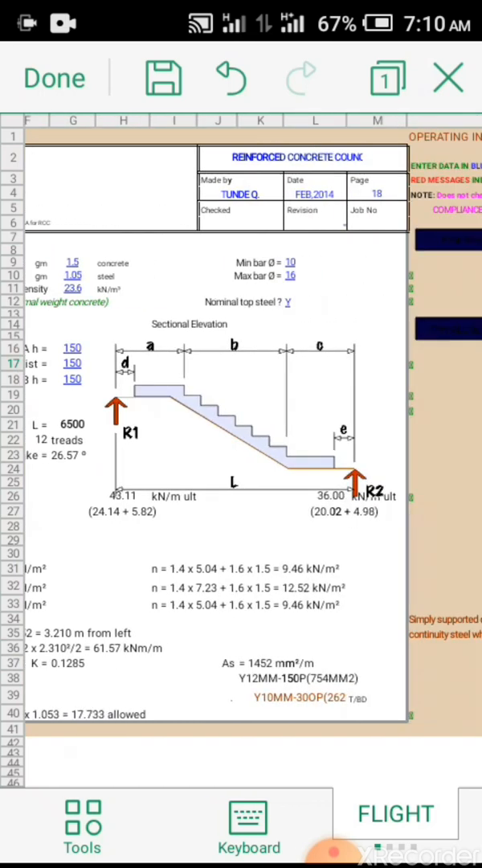
scroll(241, 402, "up", 5)
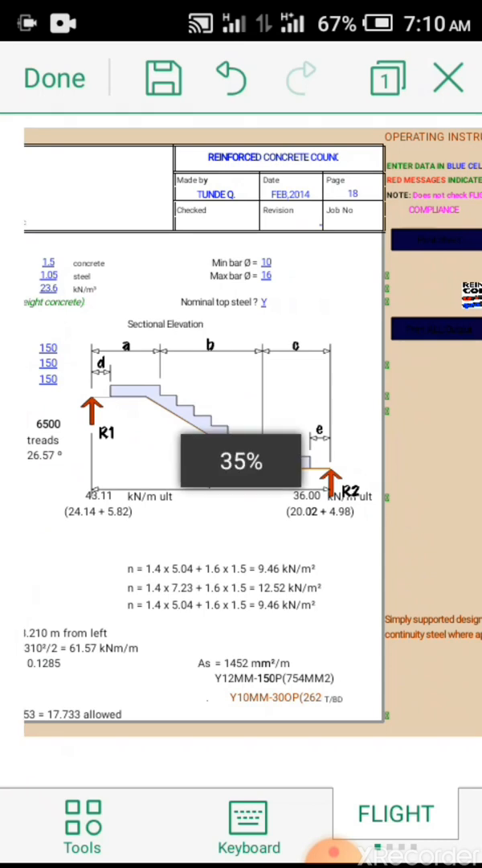
scroll(241, 402, "up", 3)
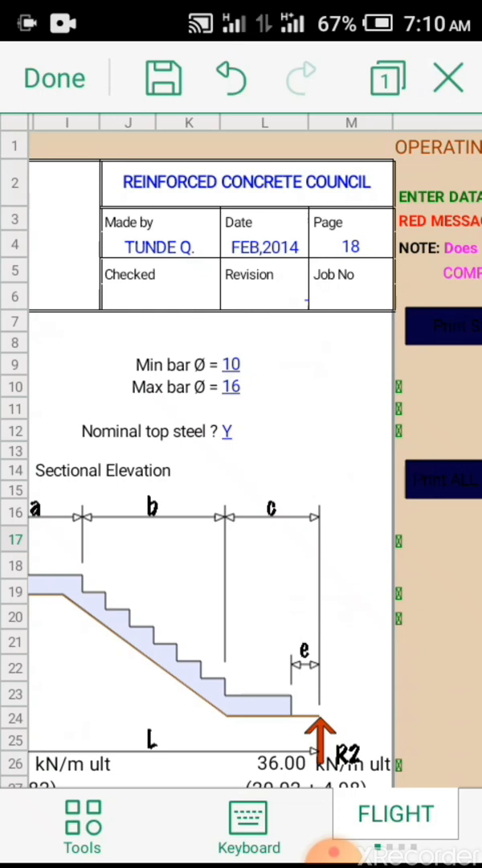
scroll(241, 450, "down", 5)
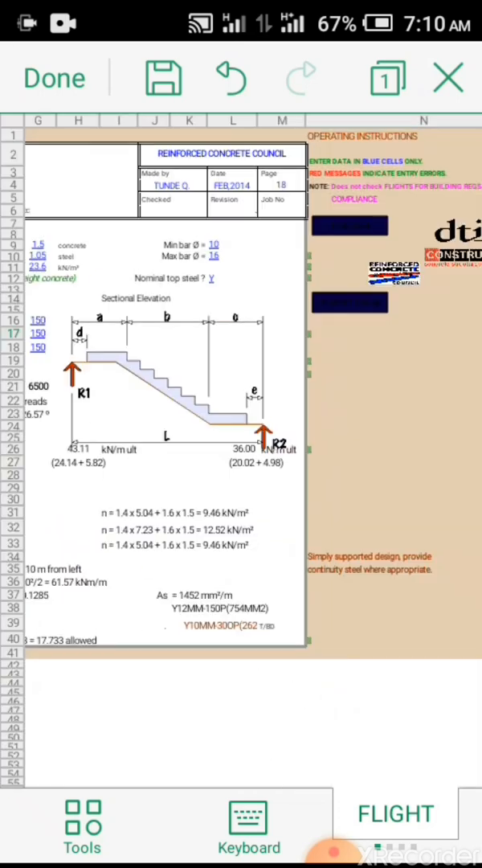